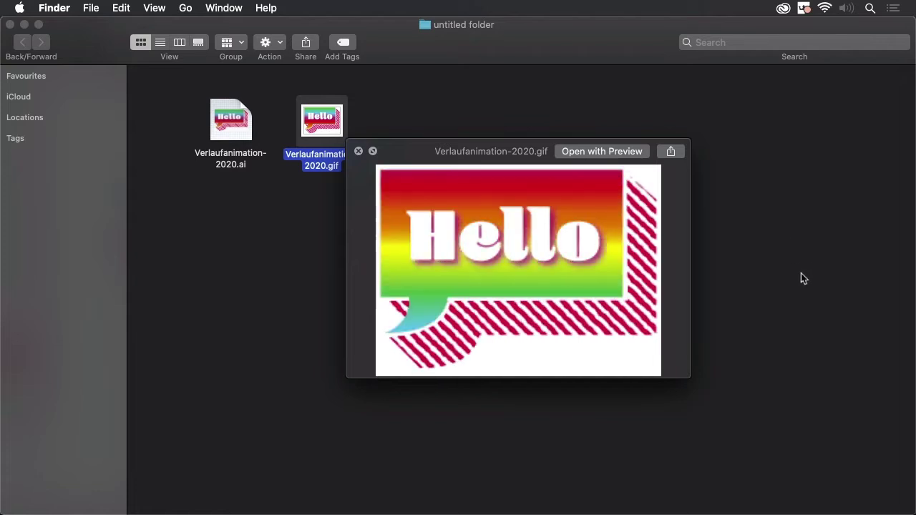
Close the Quick Look preview of the Hello GIF and switch to Adobe Illustrator 2023.
key(space)
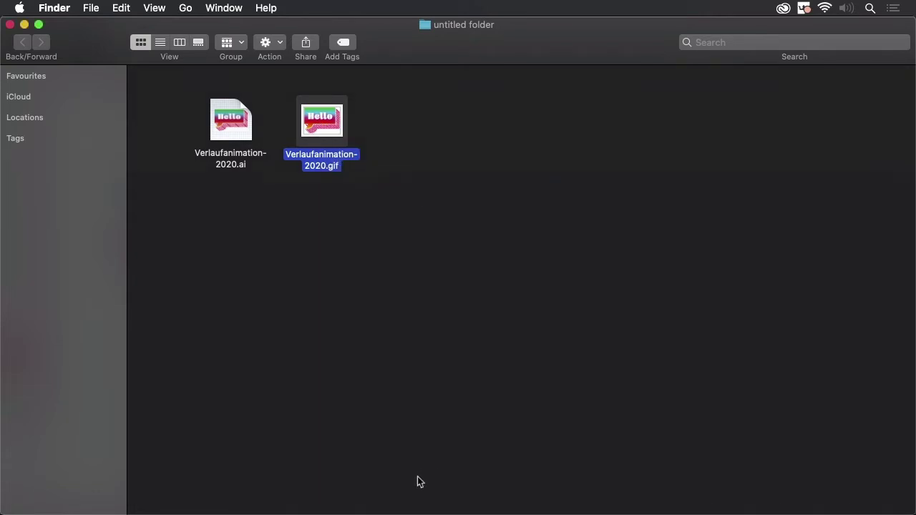
mouse_move(373, 504)
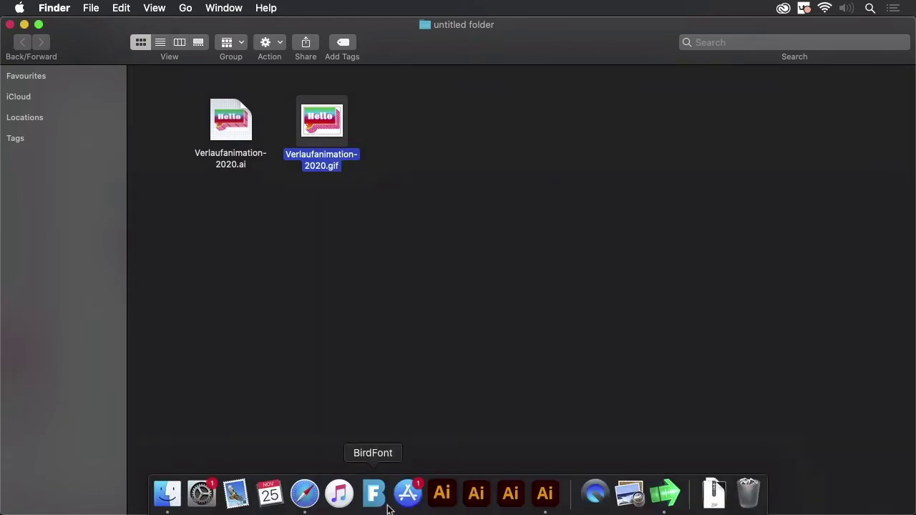
click(544, 494)
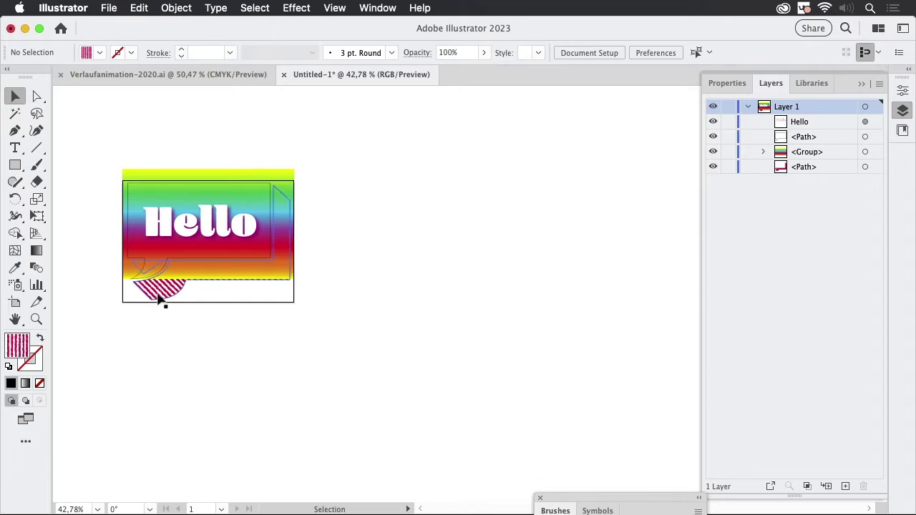
drag(164, 303, 234, 365)
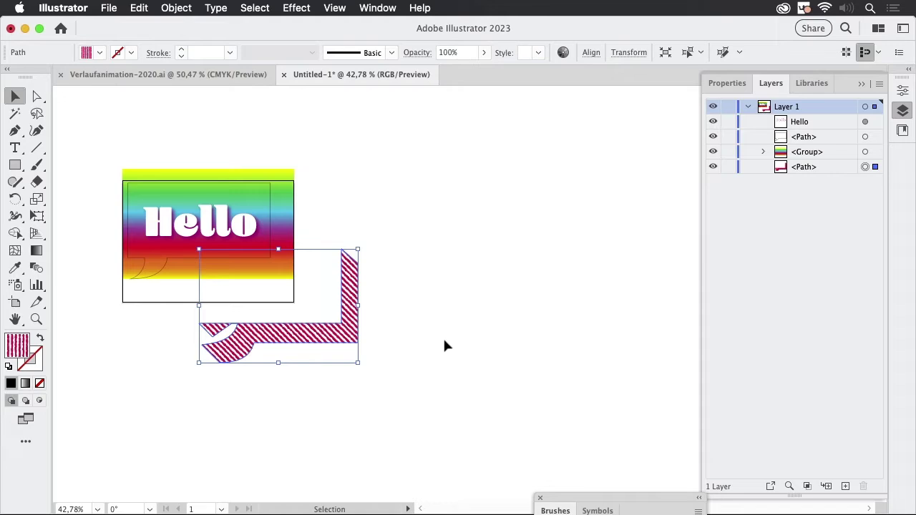
key(super+z)
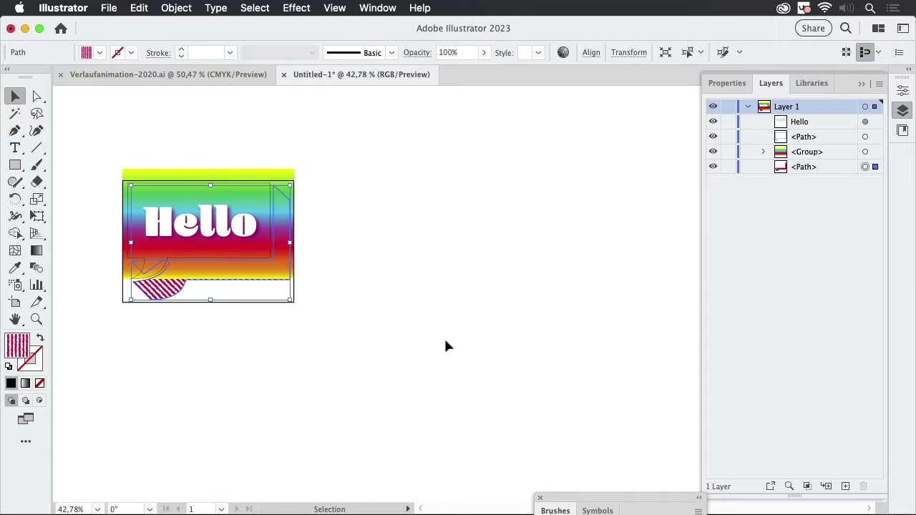
click(335, 175)
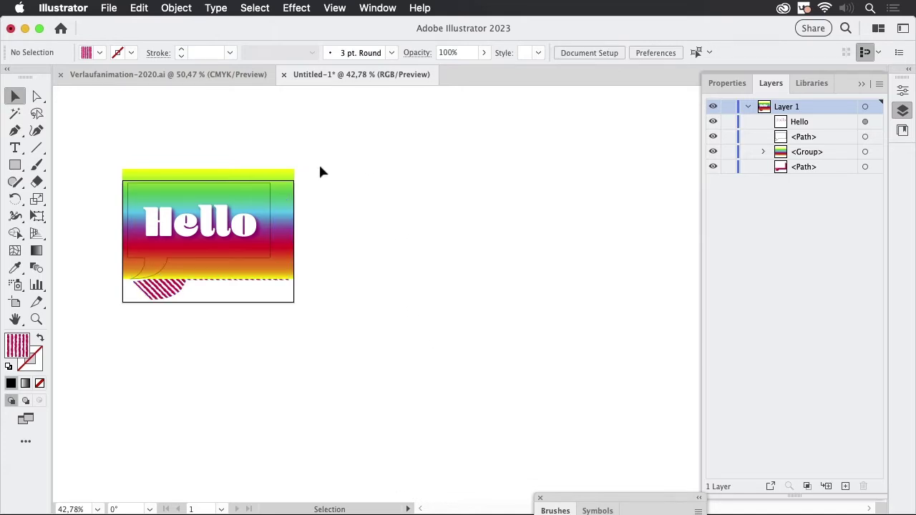
click(275, 175)
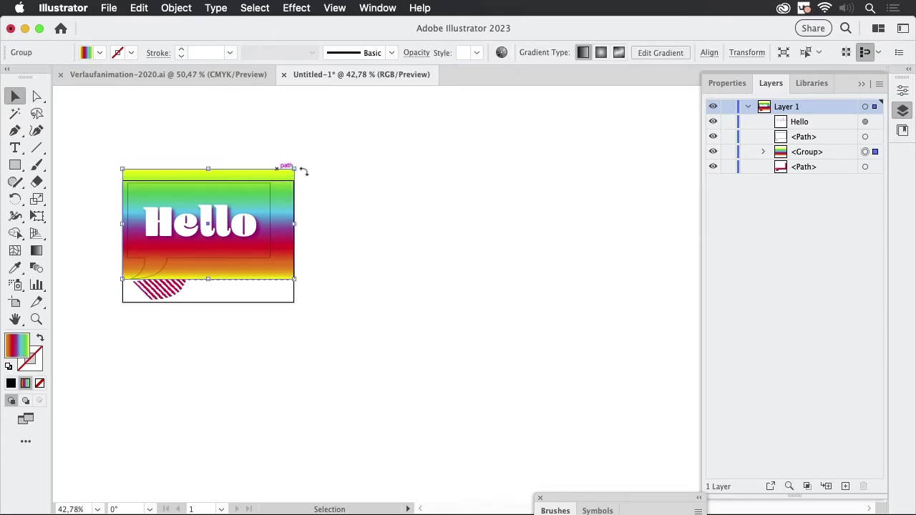
click(390, 193)
click(231, 231)
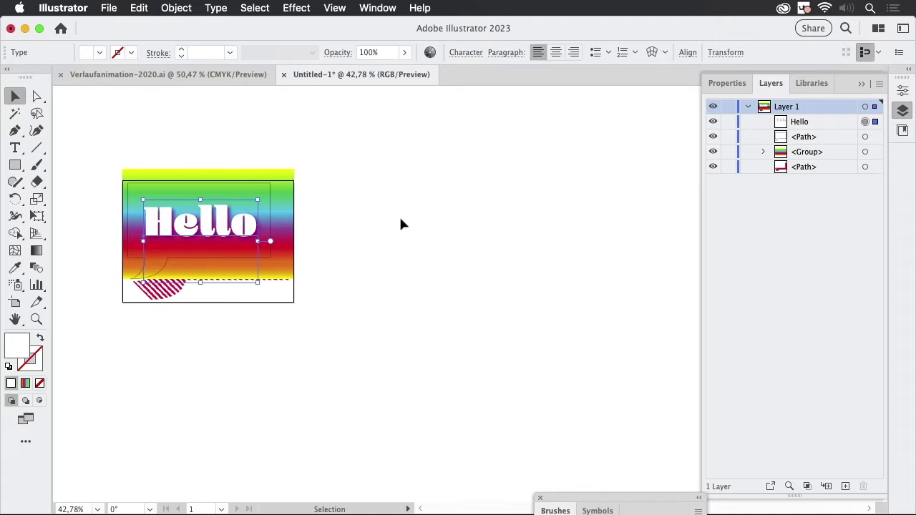
click(441, 227)
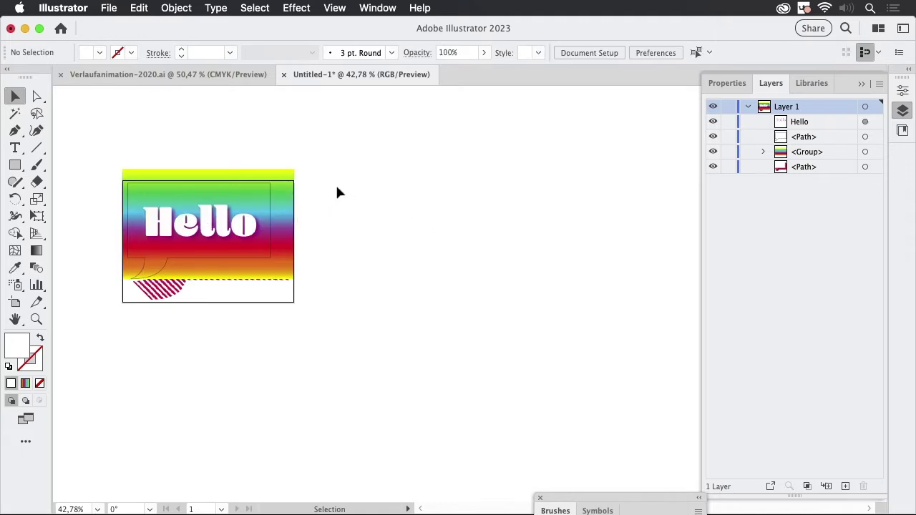
click(272, 190)
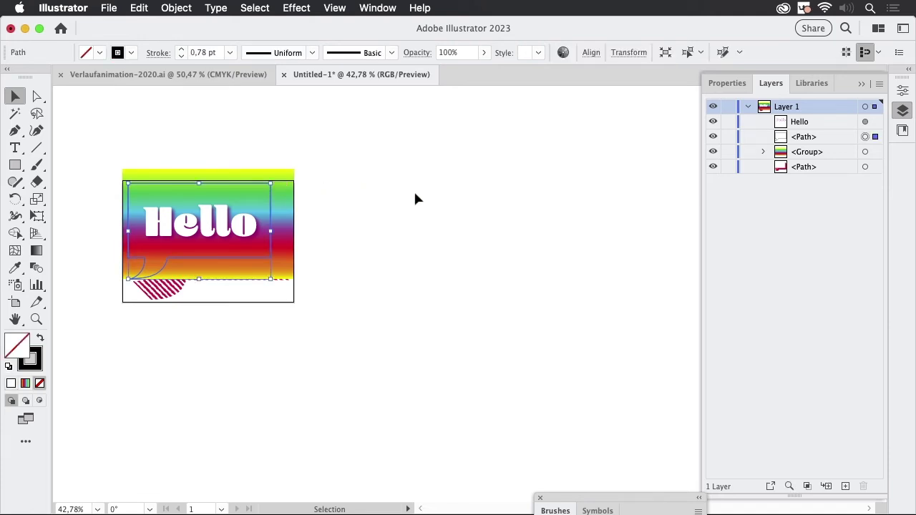
click(412, 200)
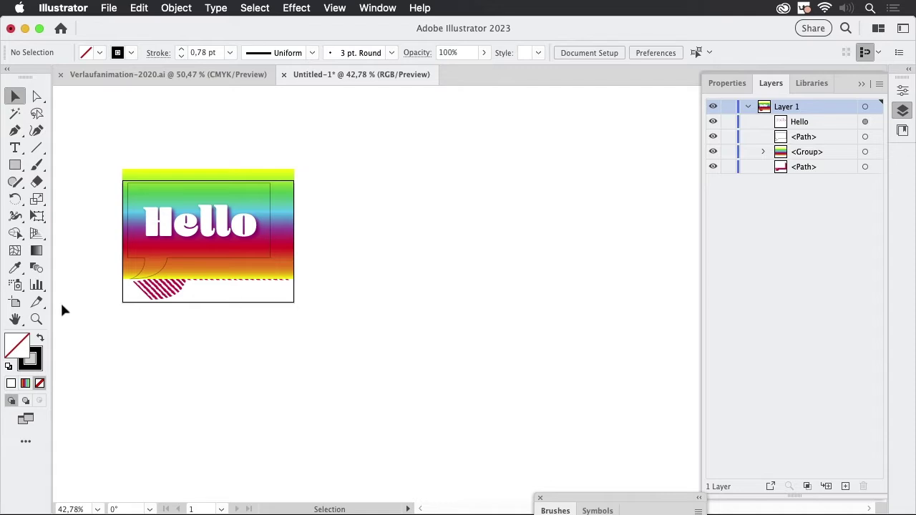
Switch to the Artboard tool and open the Artboards panel from the Window menu.
click(15, 303)
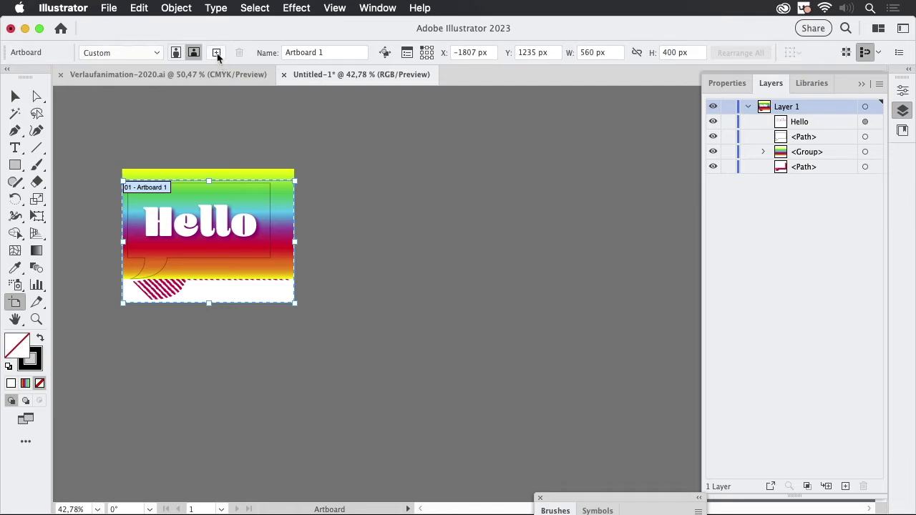
click(384, 9)
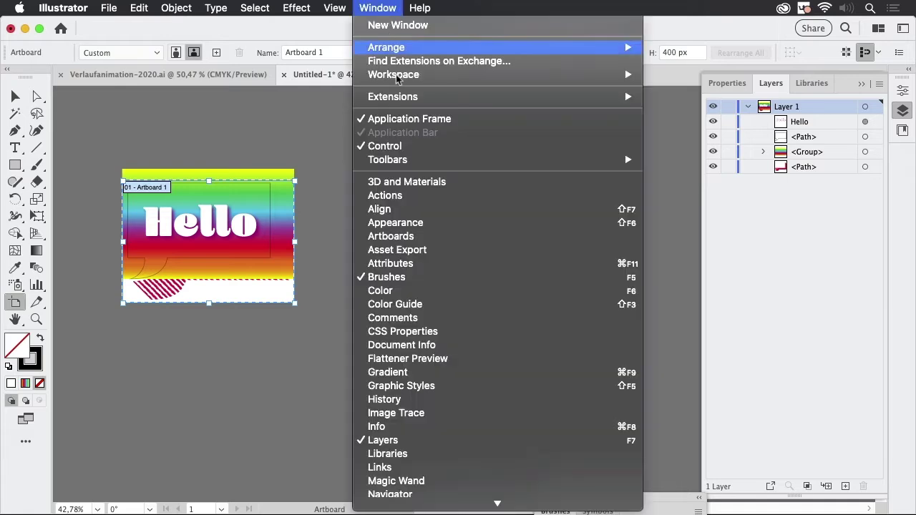
click(505, 237)
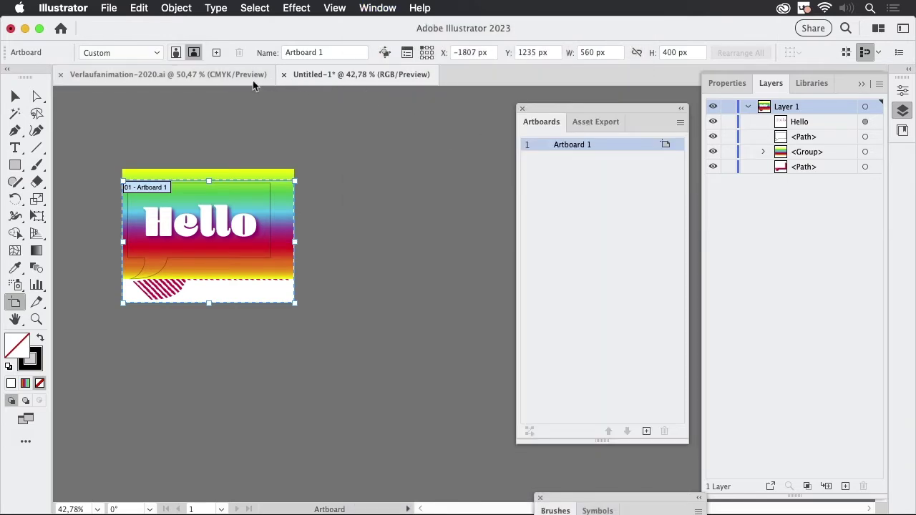
Add ten new empty artboards beside Artboard 1, then zoom out to view all eleven.
click(216, 53)
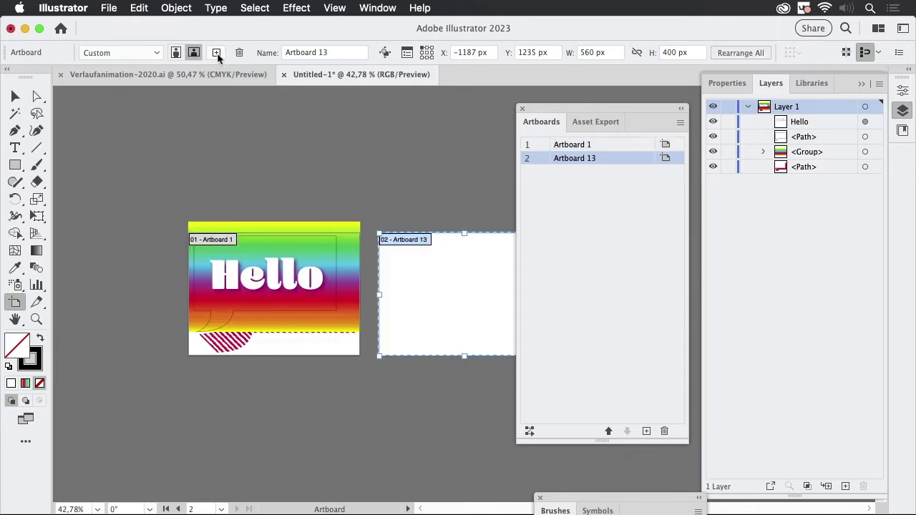
click(217, 53)
click(217, 54)
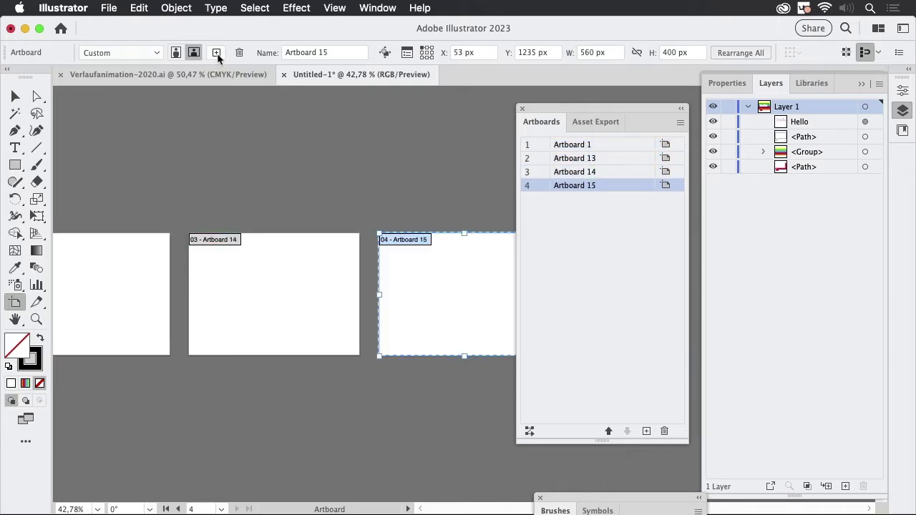
click(217, 54)
click(217, 54)
click(217, 54)
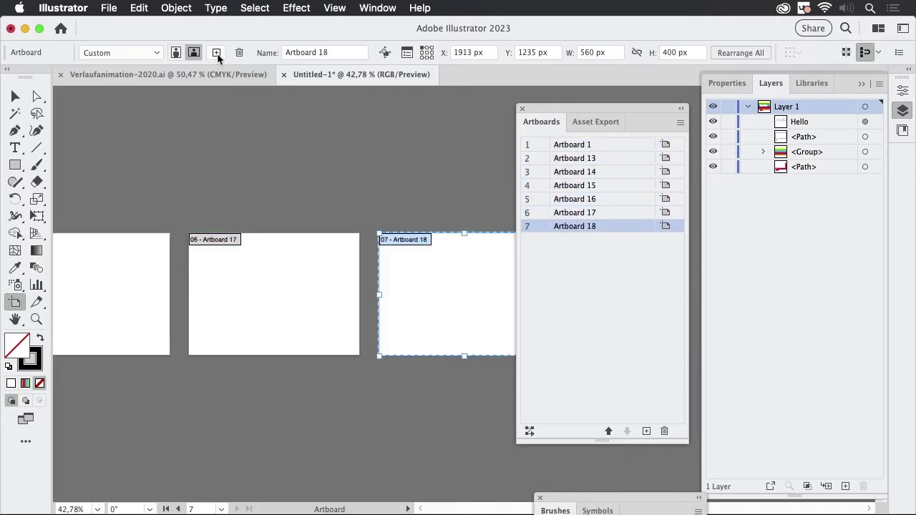
click(216, 54)
click(217, 53)
click(217, 54)
click(217, 54)
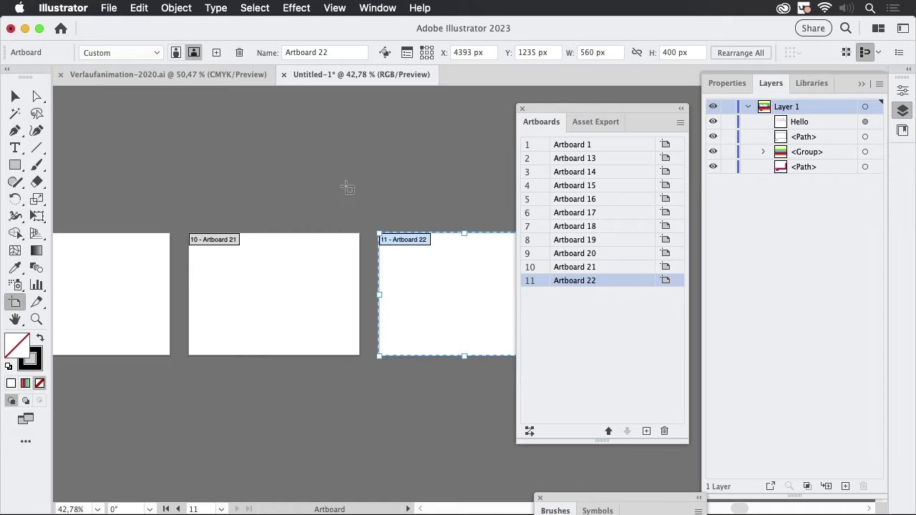
key(super+minus)
key(super+minus)
key(super+minus)
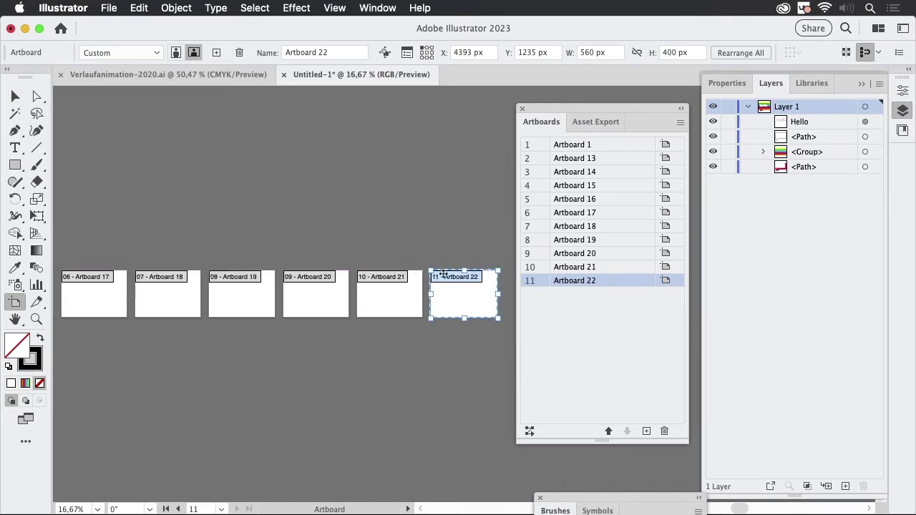
key(super+minus)
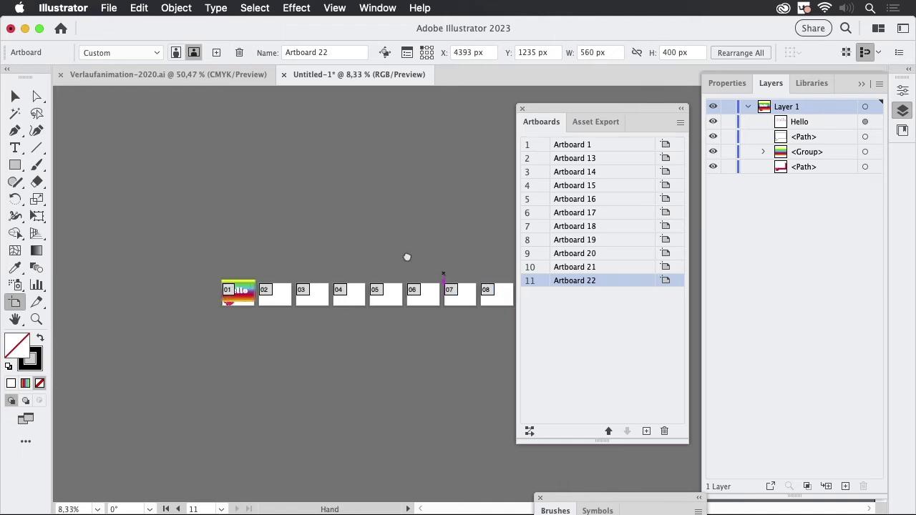
drag(395, 251, 294, 185)
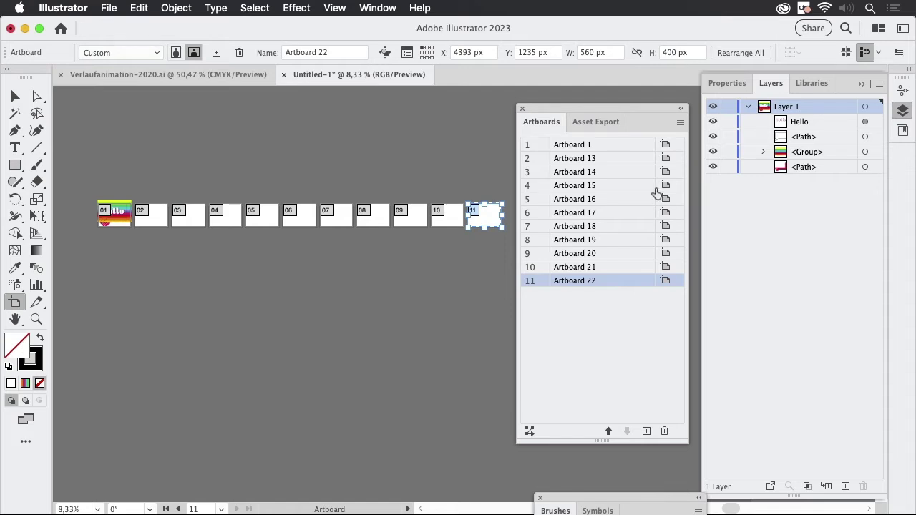
shift+click(627, 146)
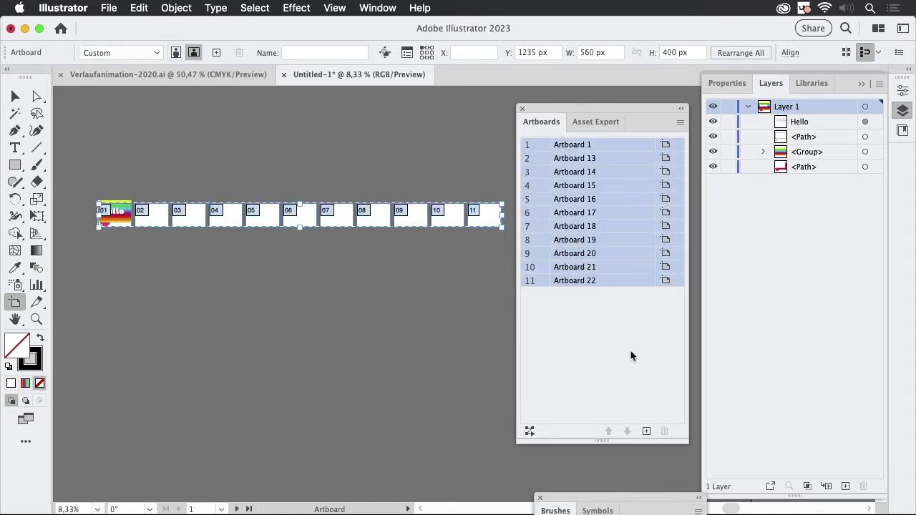
click(529, 432)
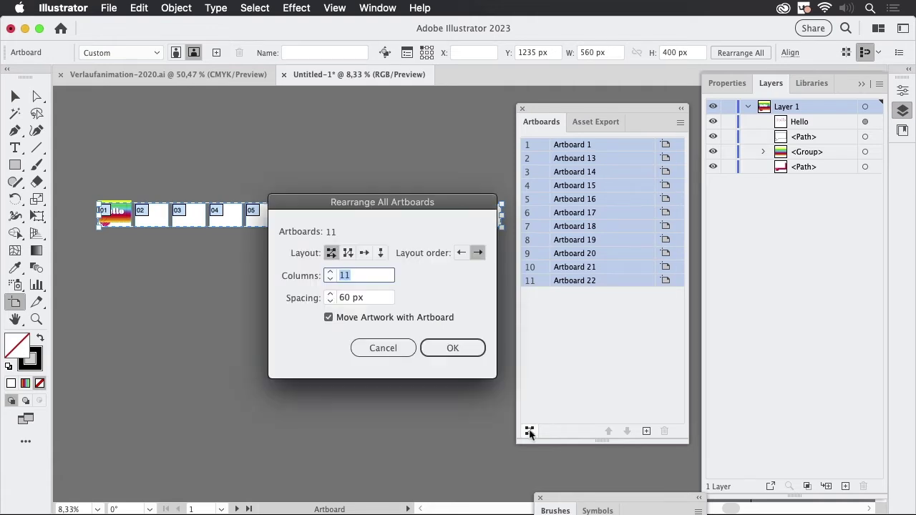
click(398, 353)
Stretch the gradient group's left edge to the artboard edge and nudge its right side inward.
click(13, 98)
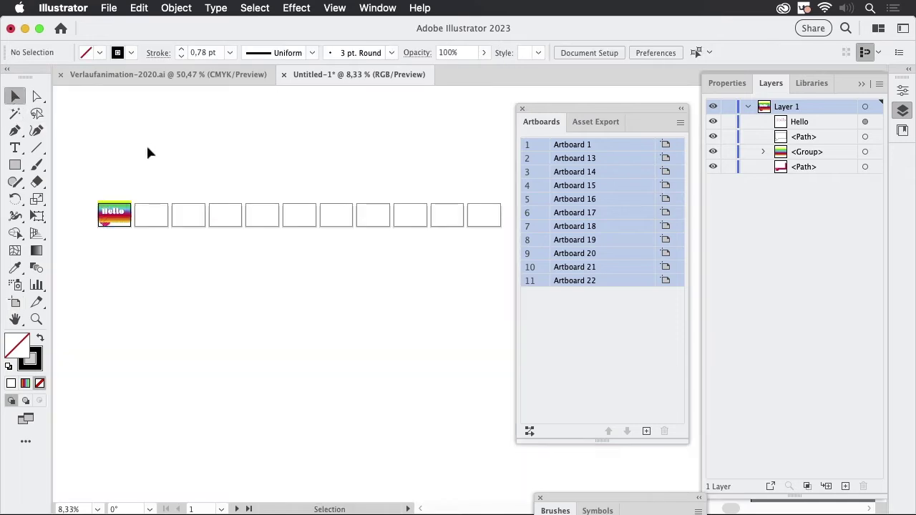
drag(120, 195, 337, 198)
drag(210, 210, 401, 183)
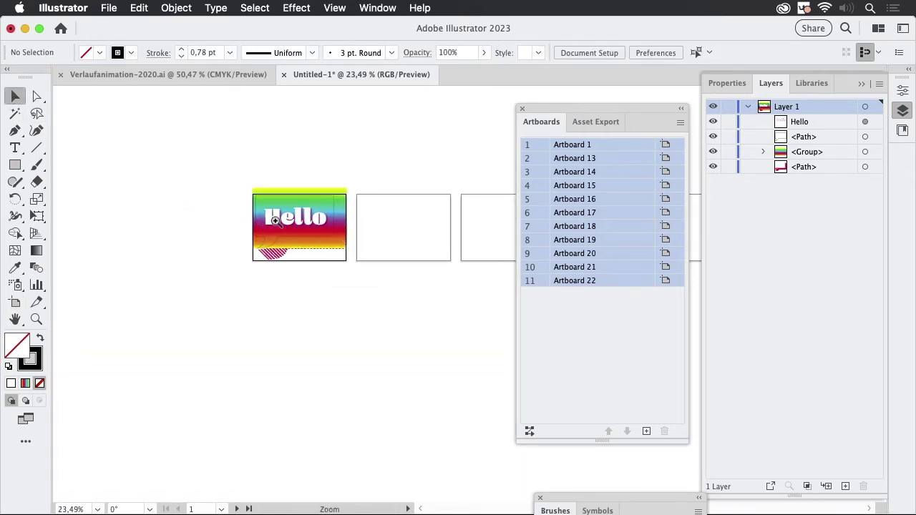
drag(268, 223, 403, 245)
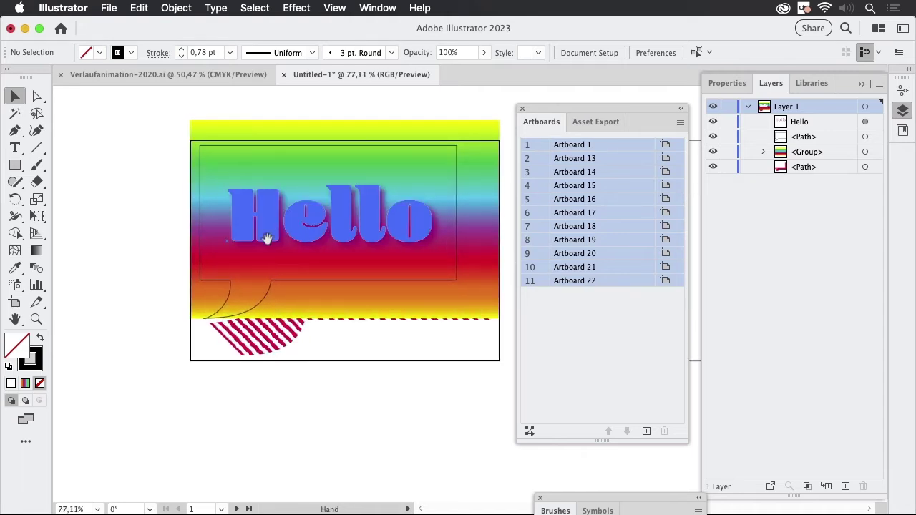
drag(262, 239, 201, 239)
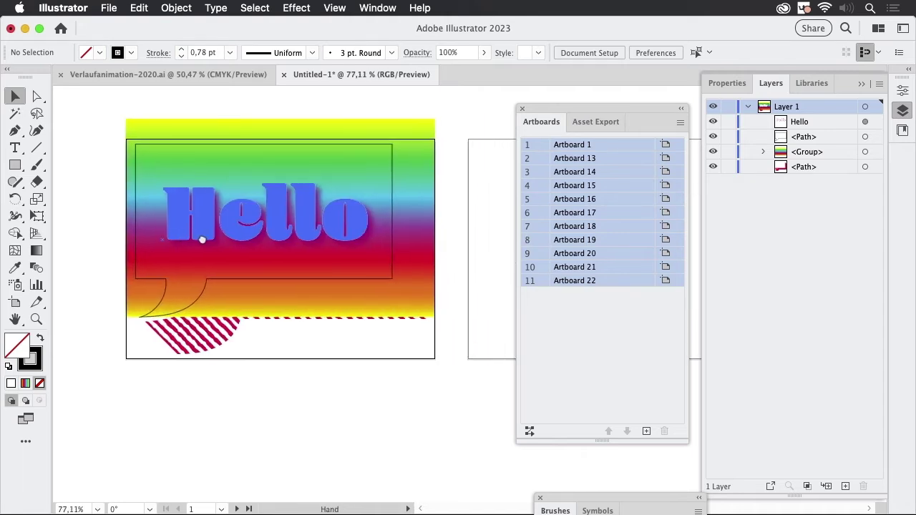
click(158, 136)
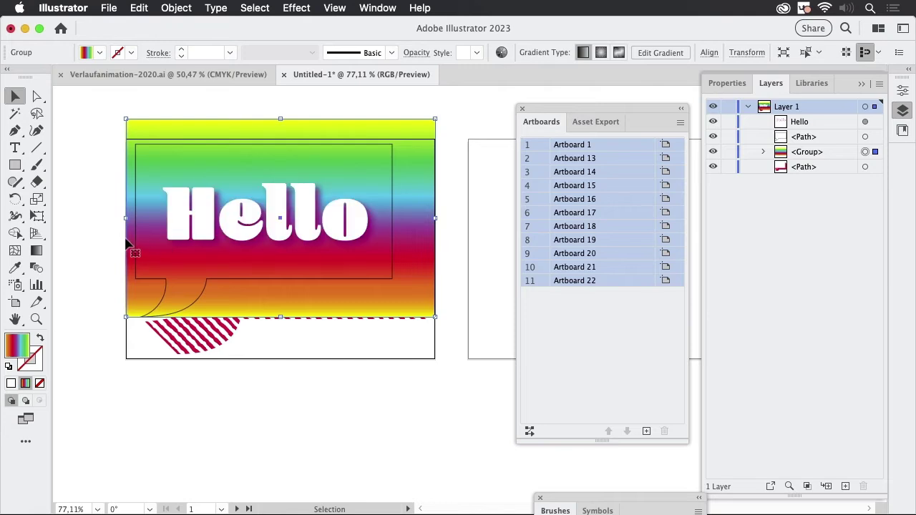
drag(124, 219, 133, 220)
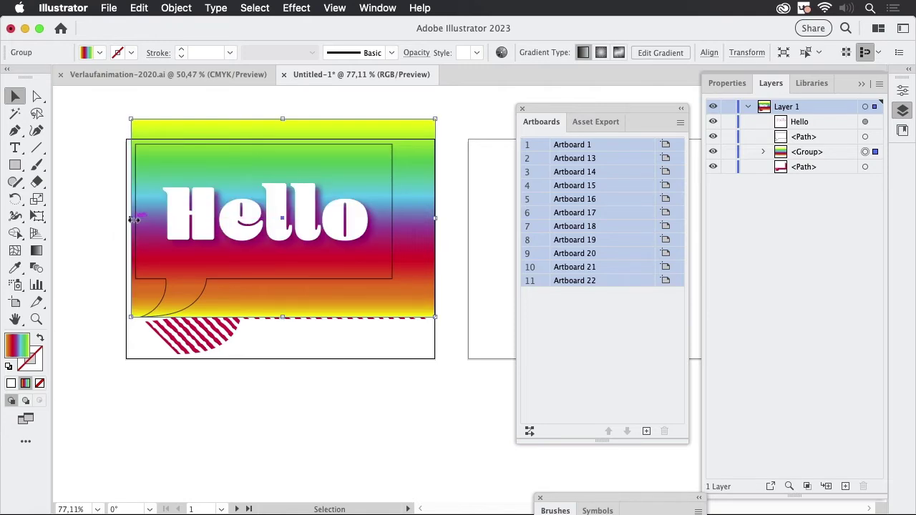
drag(133, 219, 126, 218)
mouse_move(435, 217)
mouse_down()
mouse_move(446, 212)
mouse_move(435, 217)
mouse_up()
click(425, 417)
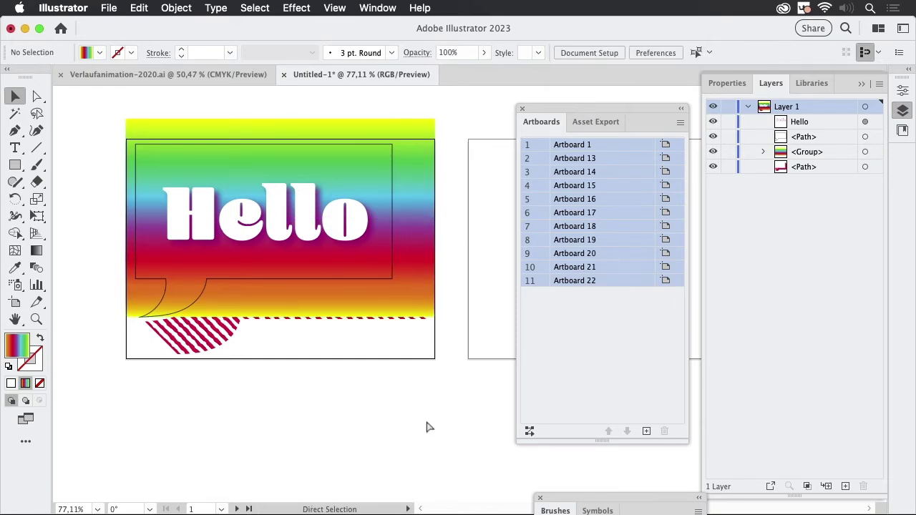
Zoom out and pan to bring the whole row of artboards into view.
key(super+minus)
key(super+minus)
key(super+minus)
key(super+minus)
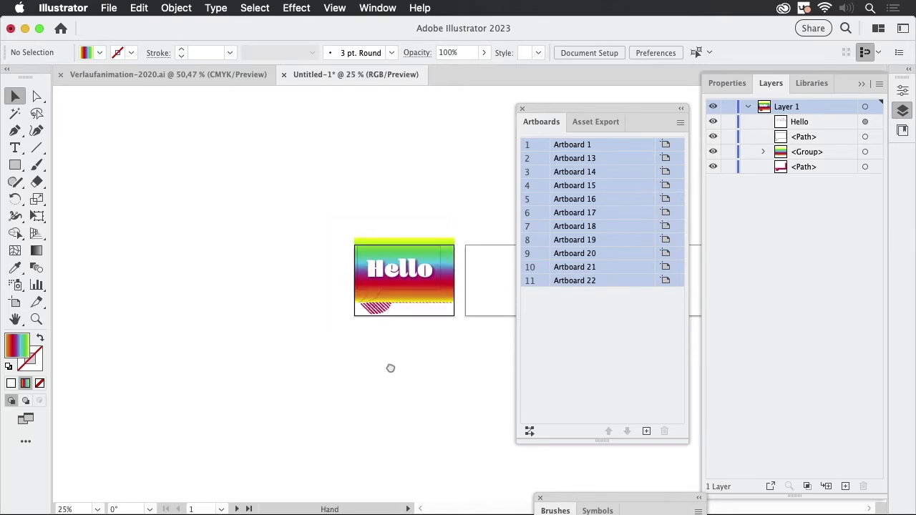
drag(367, 373, 357, 364)
scroll(365, 337, right, 5)
scroll(298, 345, down, 6)
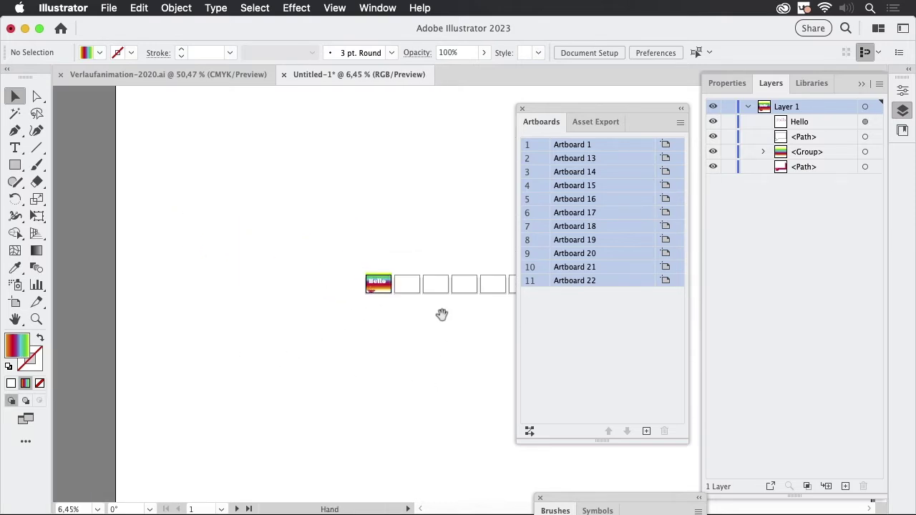
drag(439, 319, 211, 305)
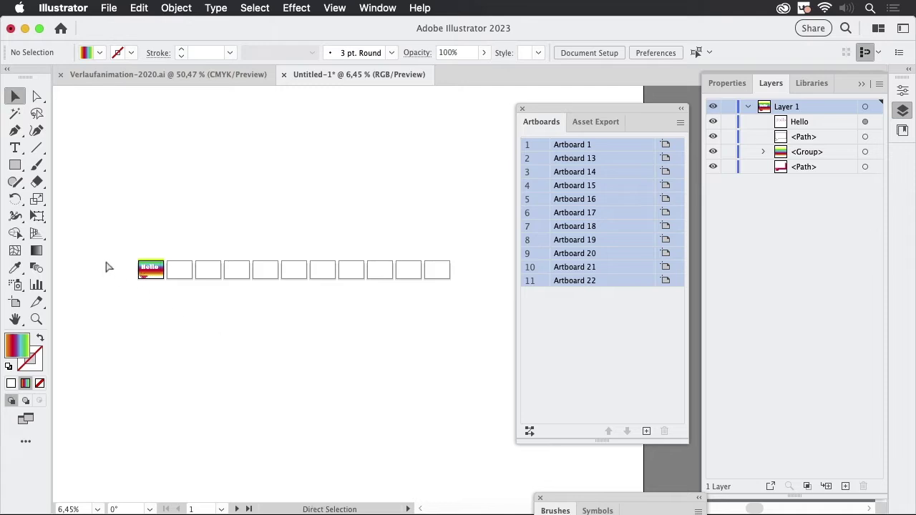
scroll(111, 261, up, 5)
drag(417, 383, 407, 294)
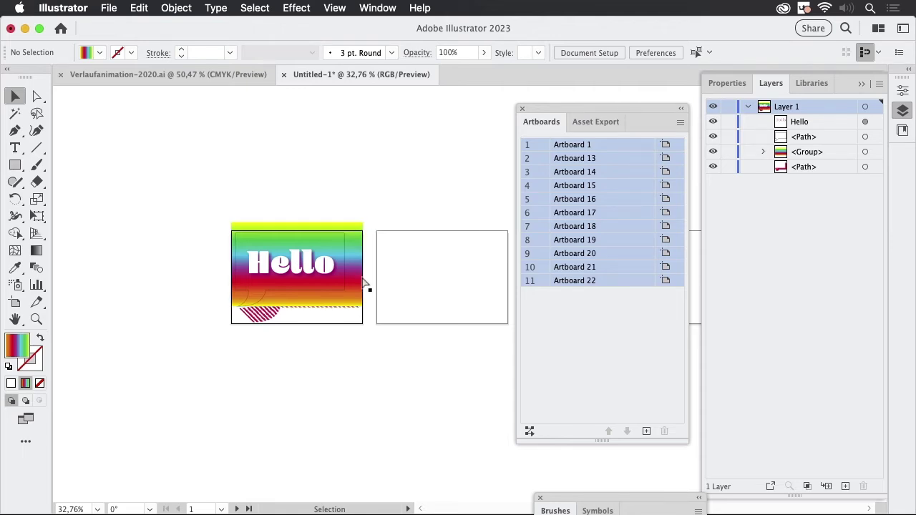
Drag the gradient group's bottom-middle handle down to a height of about 373 px.
drag(313, 321, 336, 303)
click(336, 303)
click(430, 292)
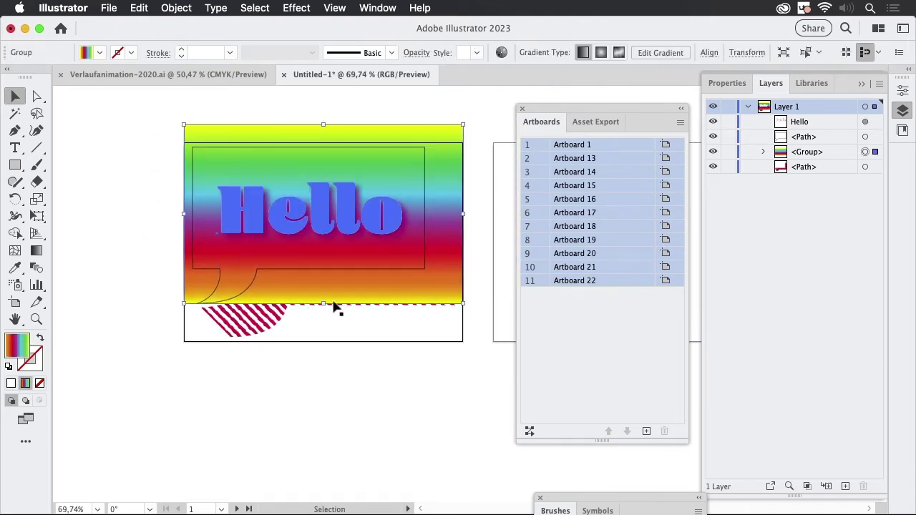
drag(327, 303, 327, 309)
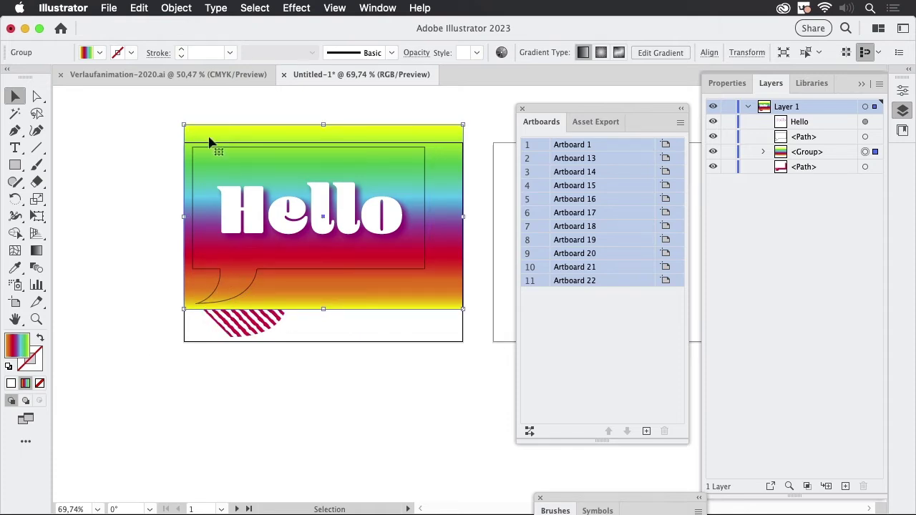
click(348, 418)
scroll(440, 262, down, 3)
scroll(411, 304, right, 5)
scroll(411, 304, up, 4)
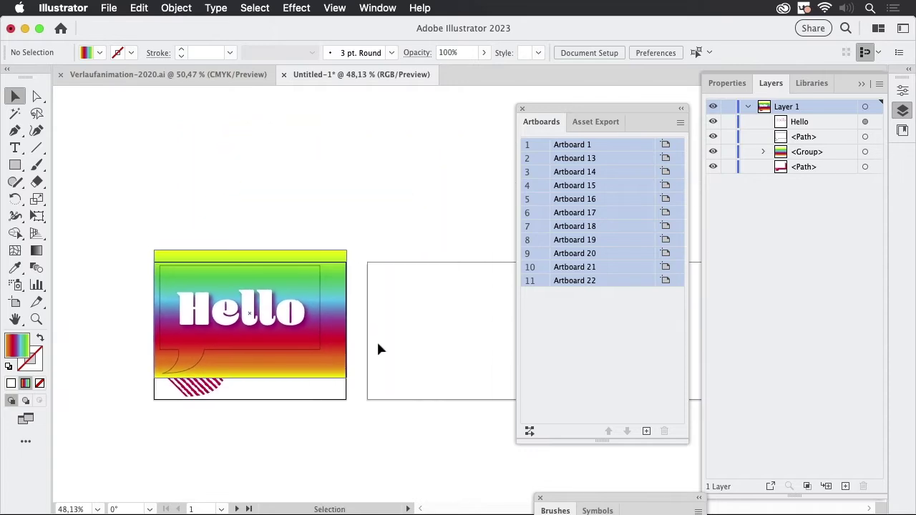
scroll(298, 368, down, 3)
click(363, 354)
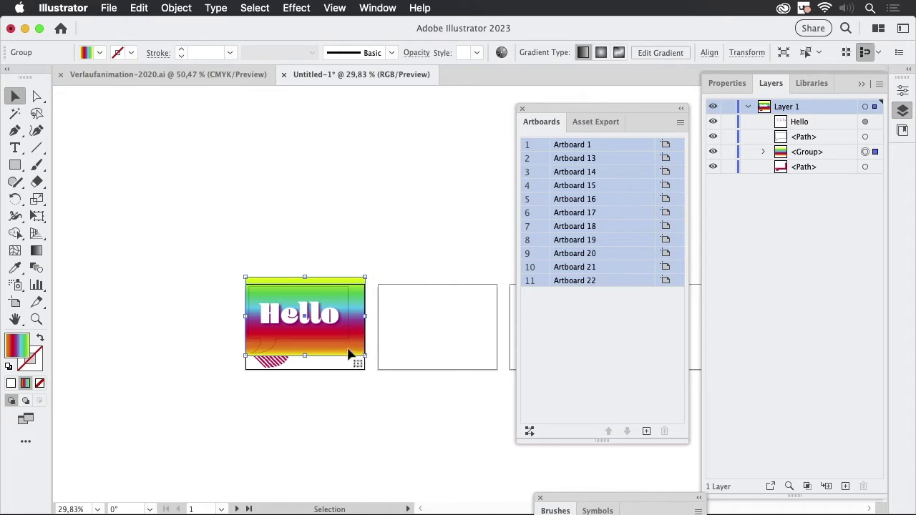
Alt-drag a gradient copy upward, repeat it with Cmd+D, and select all three rectangles.
drag(351, 354, 353, 275)
key(super+d)
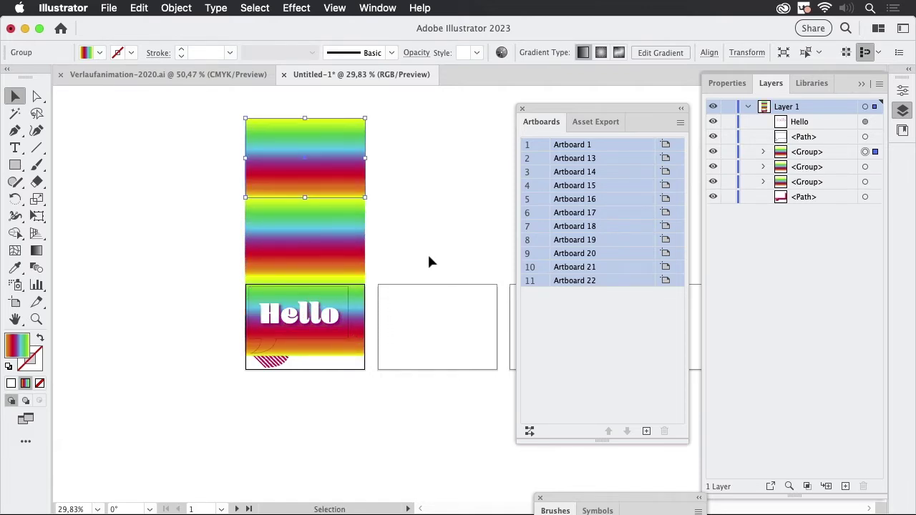
click(422, 254)
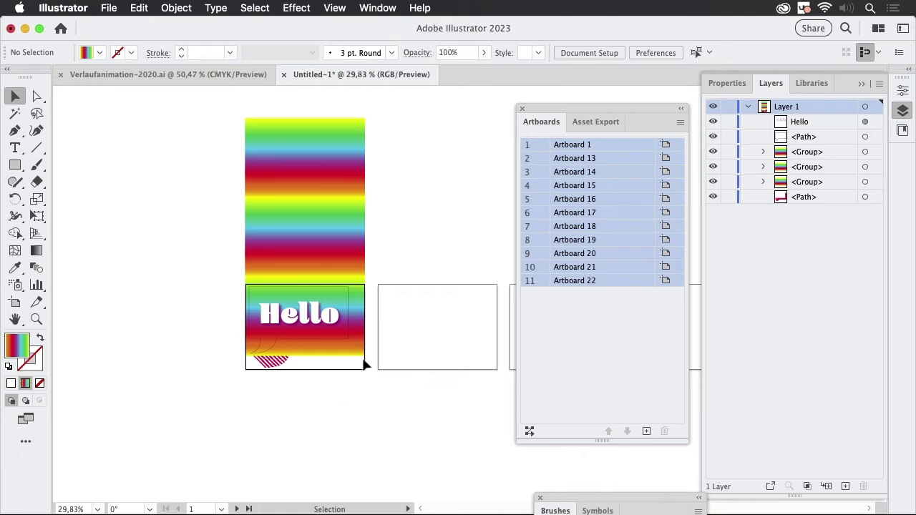
click(362, 284)
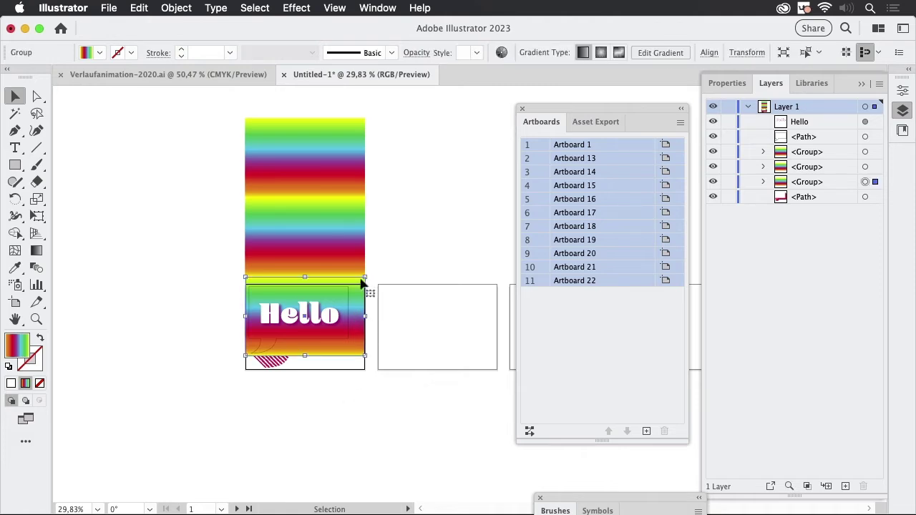
shift+click(348, 237)
shift+click(333, 182)
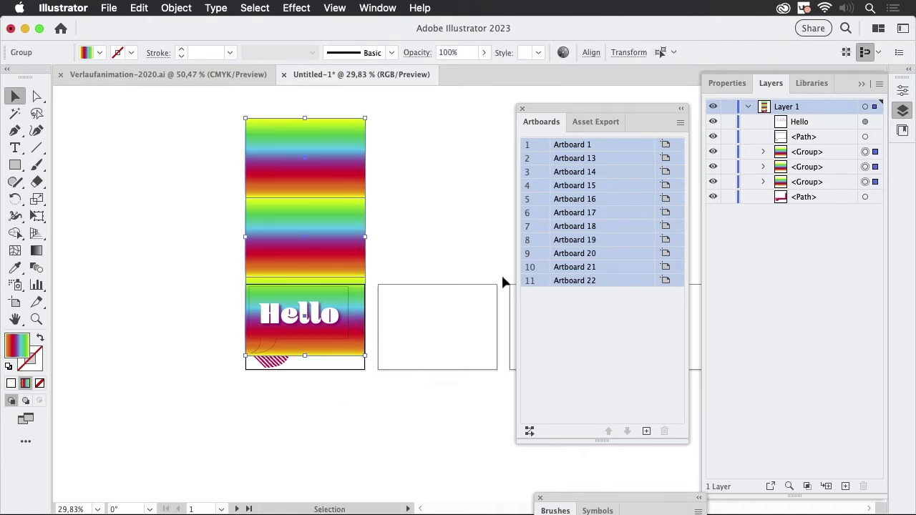
In the Layers panel, move the three gradient rectangles into one shared group.
click(763, 182)
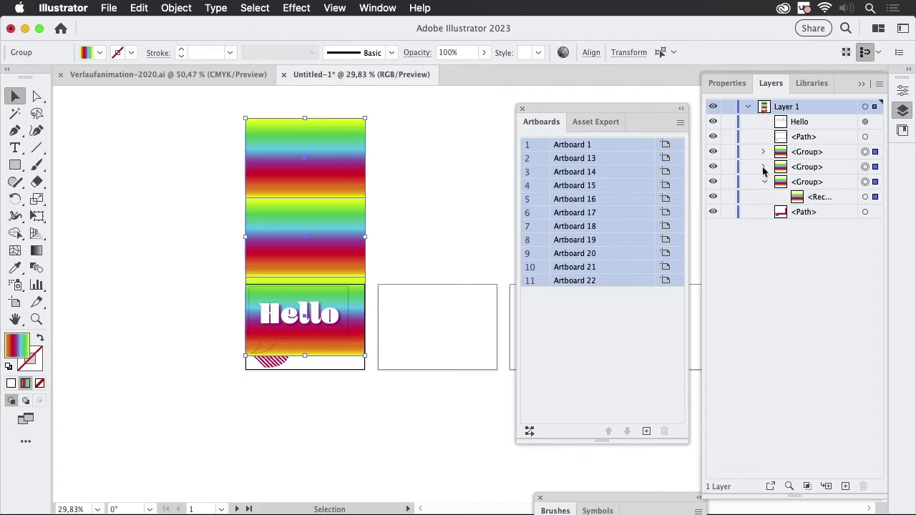
click(763, 166)
click(763, 151)
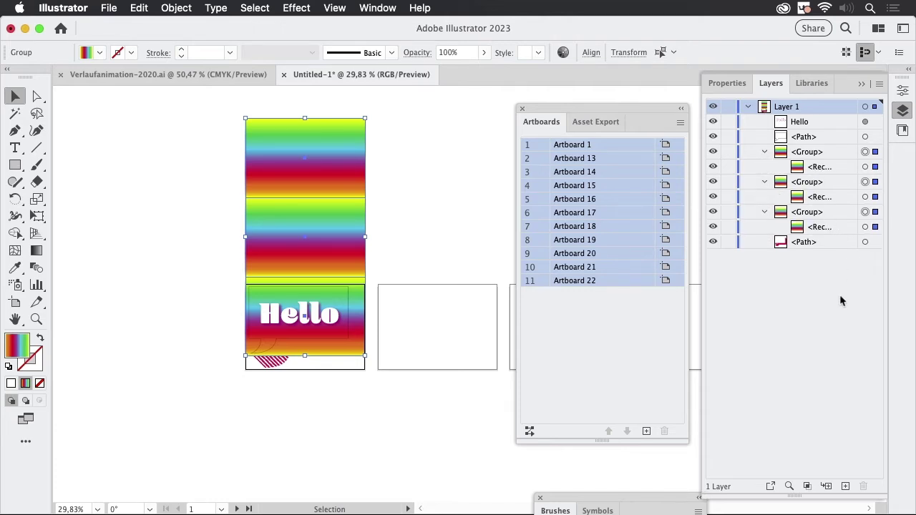
click(823, 196)
drag(835, 204, 838, 214)
drag(843, 170, 837, 188)
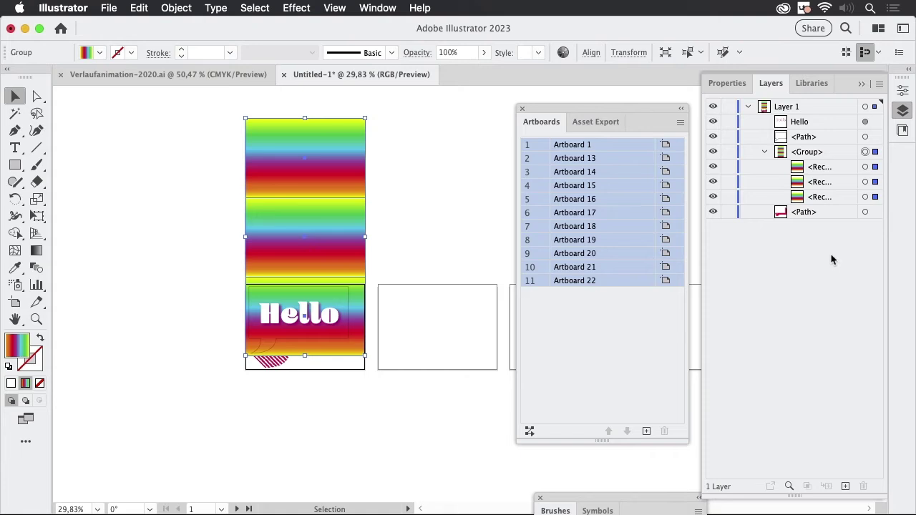
click(764, 152)
Deselect, pan across the artboards, and select all the artwork.
click(437, 228)
scroll(443, 211, down, 5)
drag(474, 192, 130, 234)
key(super+a)
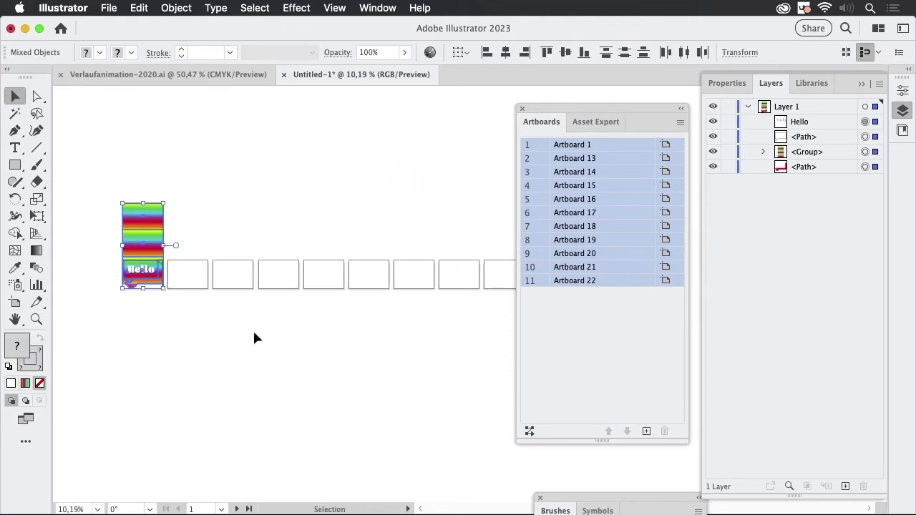
scroll(370, 266, down, 1)
Alt+Shift-drag a copy of all the Hello artwork onto the last artboard and inspect it.
drag(358, 307, 309, 284)
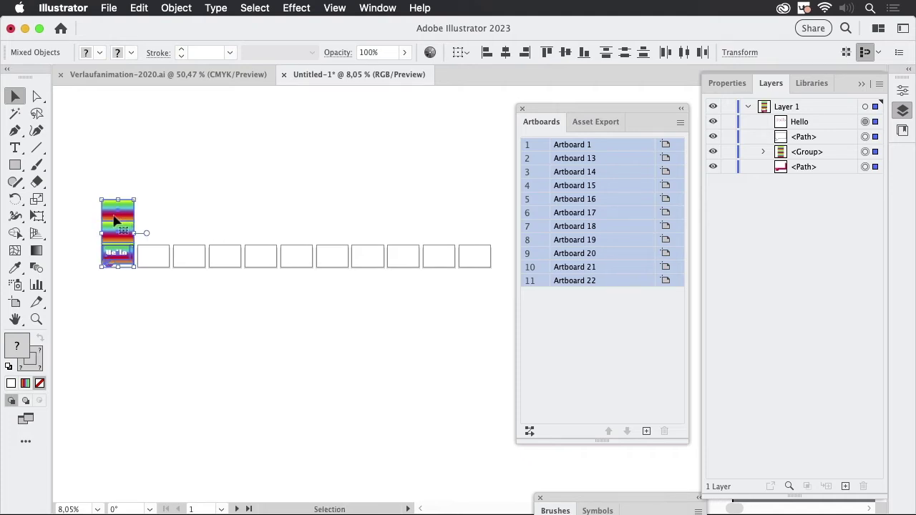
drag(116, 221, 475, 219)
key(super+space)
drag(476, 262, 630, 319)
scroll(413, 352, right, 3)
key(super+space)
drag(269, 248, 465, 259)
click(262, 141)
Close the Artboards panel and frame both Hello artboards in the view.
key(super+alt+space)
drag(382, 215, 365, 331)
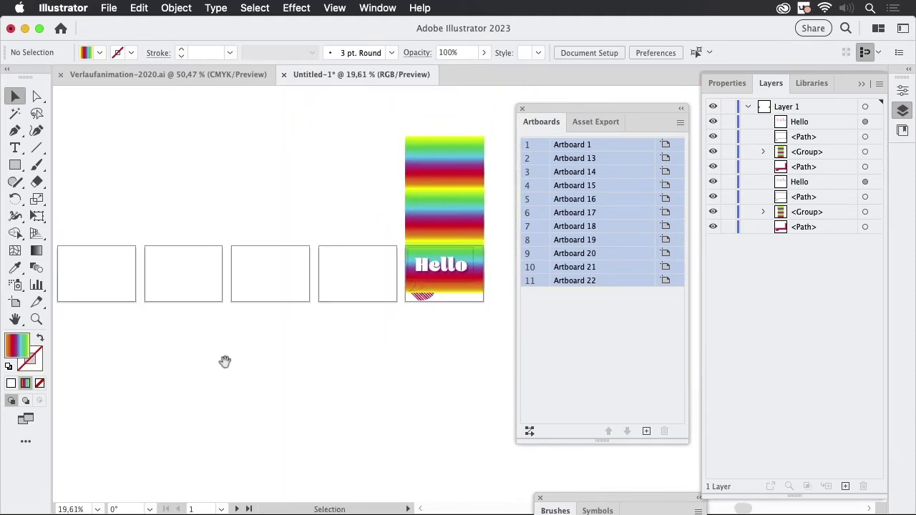
drag(229, 365, 521, 136)
key(super+space)
key(super+alt+space)
click(521, 108)
key(space)
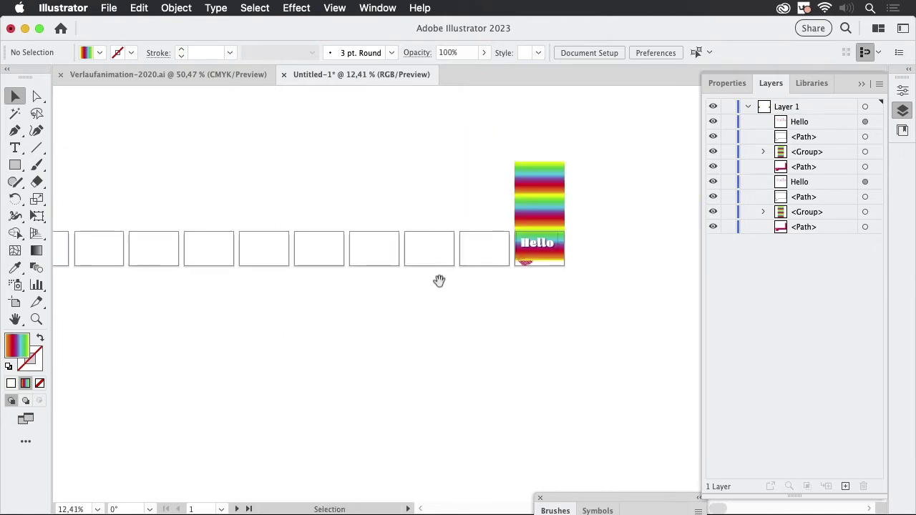
drag(436, 282, 554, 318)
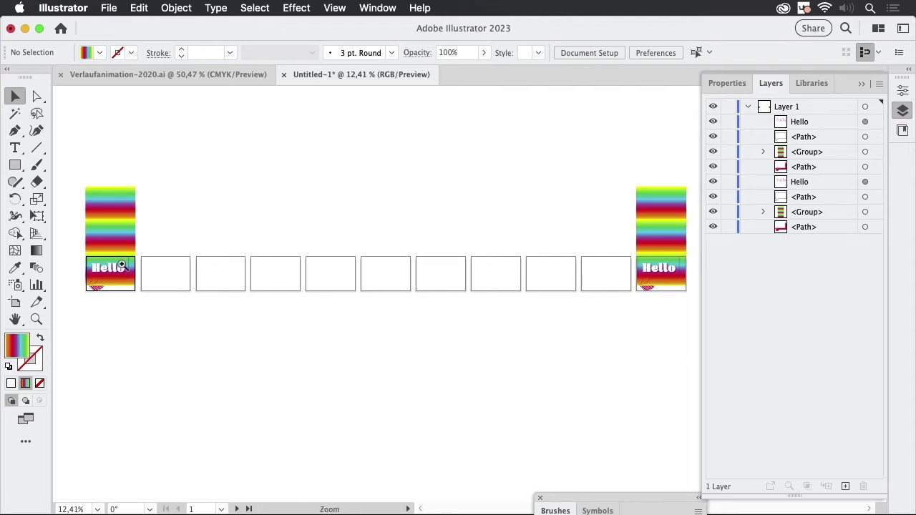
drag(104, 261, 446, 299)
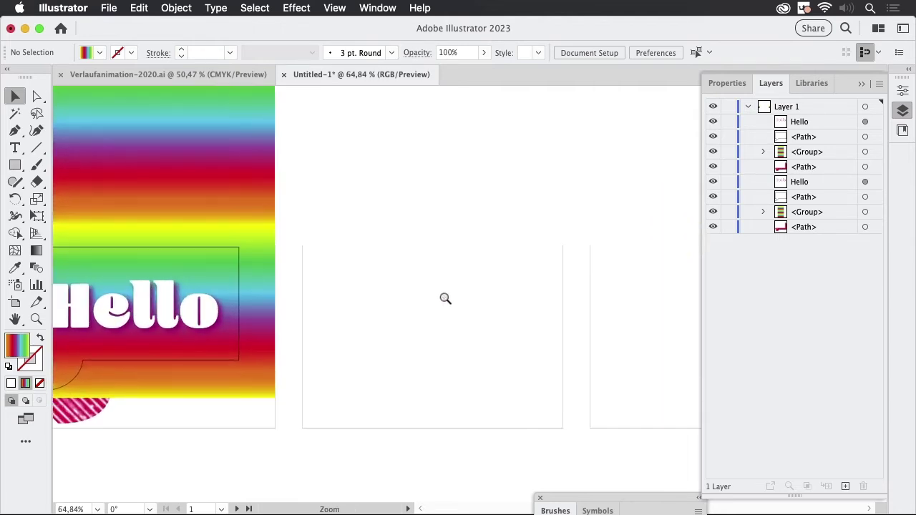
click(241, 279)
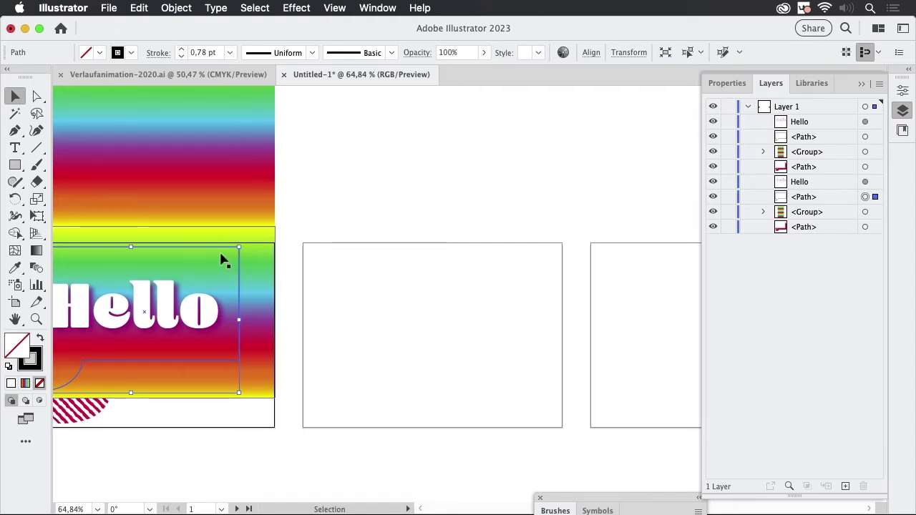
shift+click(260, 197)
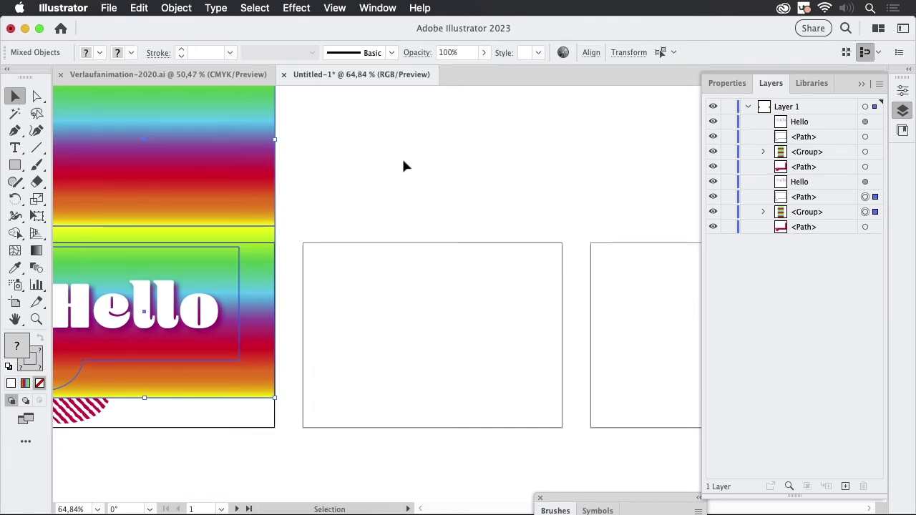
click(176, 8)
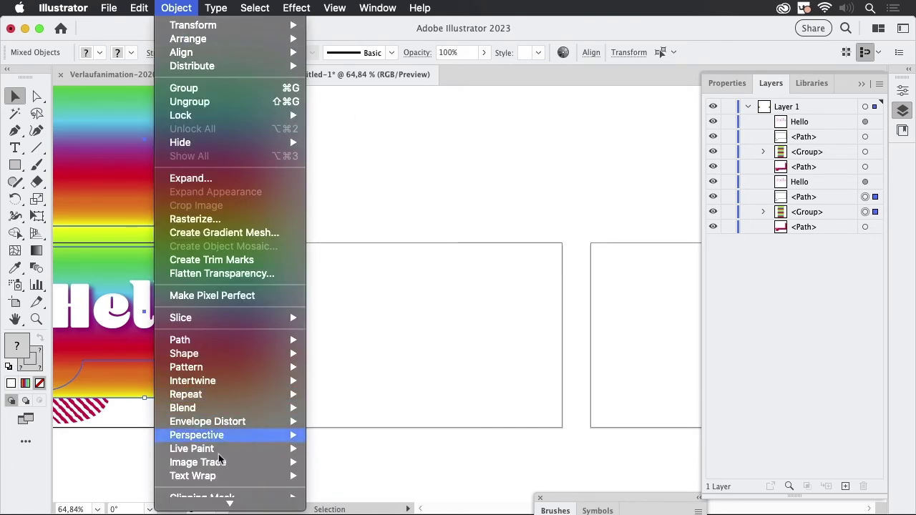
scroll(221, 465, down, 3)
mouse_move(236, 449)
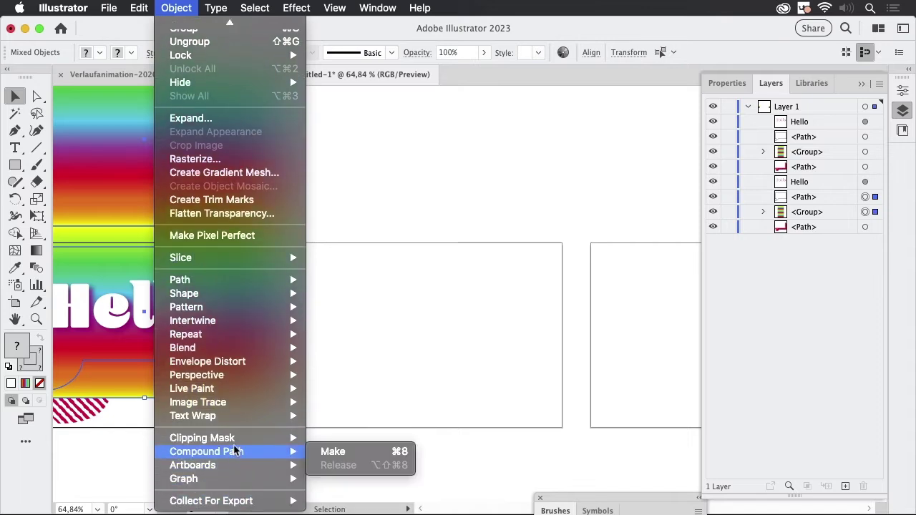
click(399, 190)
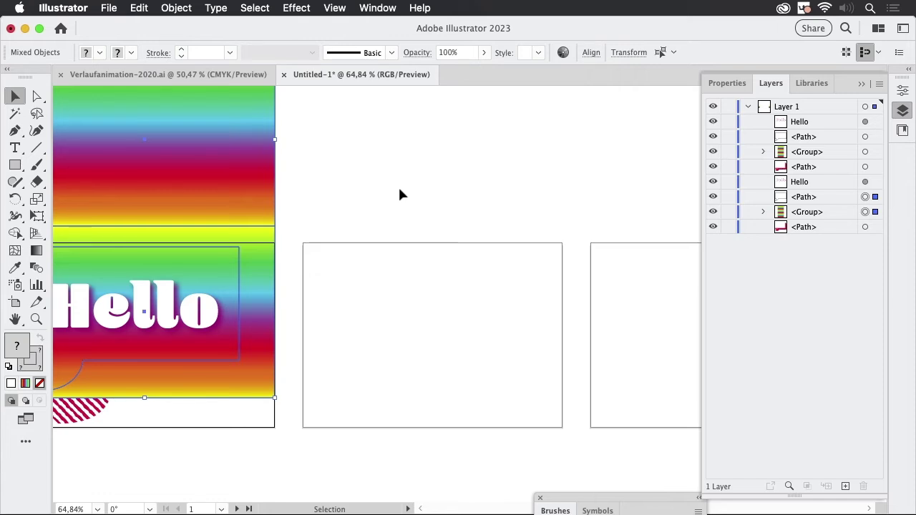
click(398, 195)
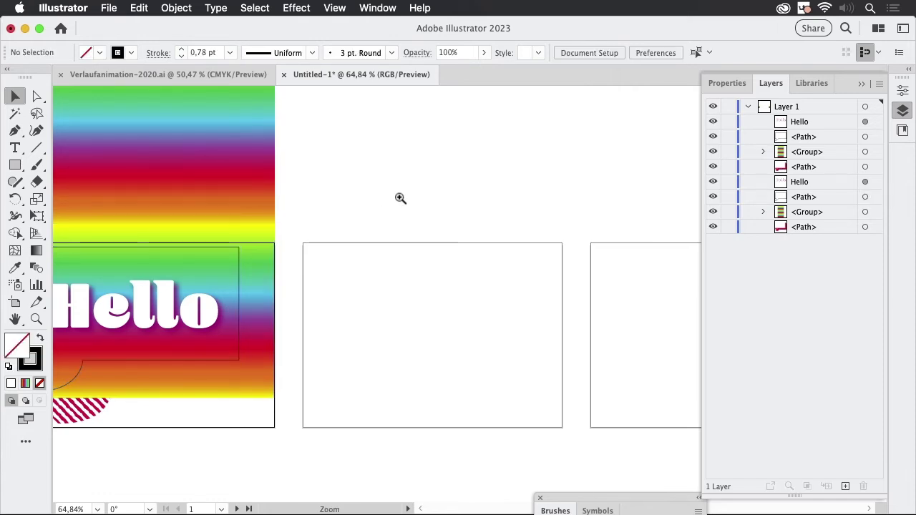
alt+super+click(401, 197)
alt+super+click(366, 261)
drag(456, 194, 272, 295)
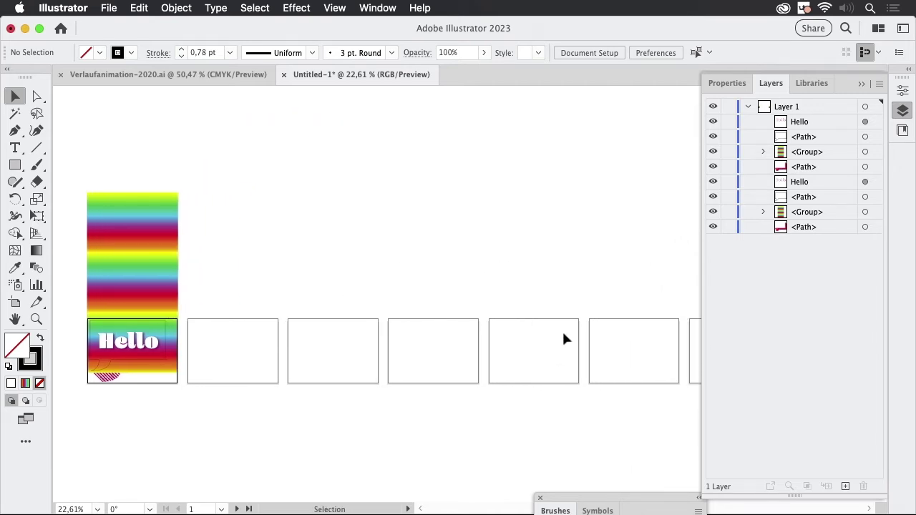
Create two new layers above Layer 1 in the Layers panel.
click(820, 112)
click(846, 486)
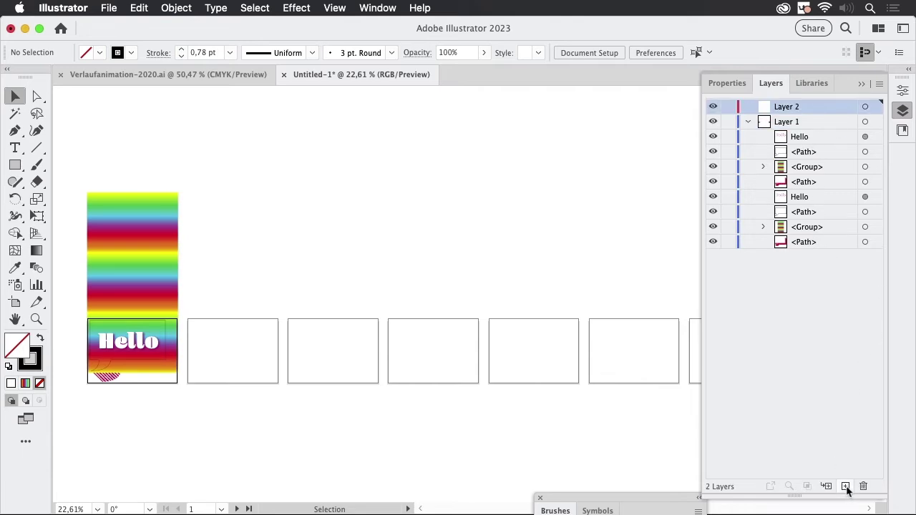
click(846, 486)
click(804, 336)
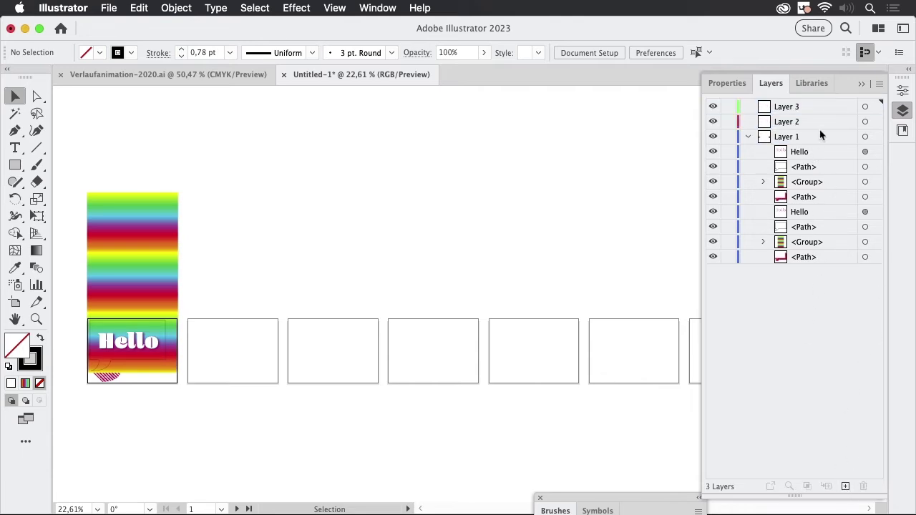
Move both Hello texts, two paths and a group from Layer 1 into Layers 2 and 3.
click(813, 154)
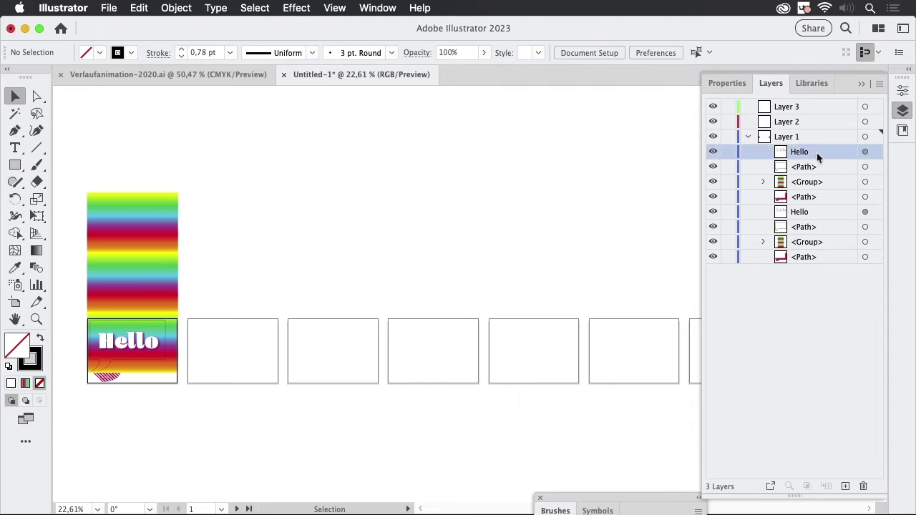
drag(820, 156, 823, 109)
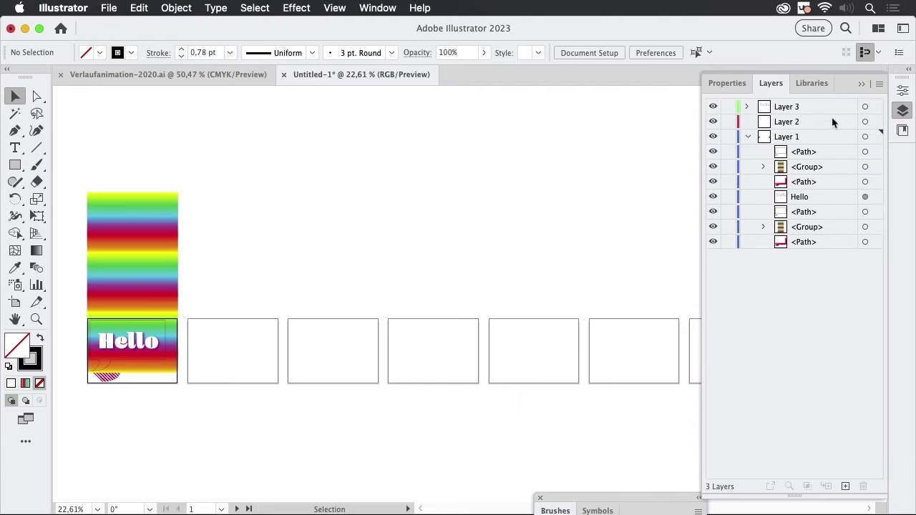
click(814, 199)
drag(816, 199, 813, 107)
click(822, 157)
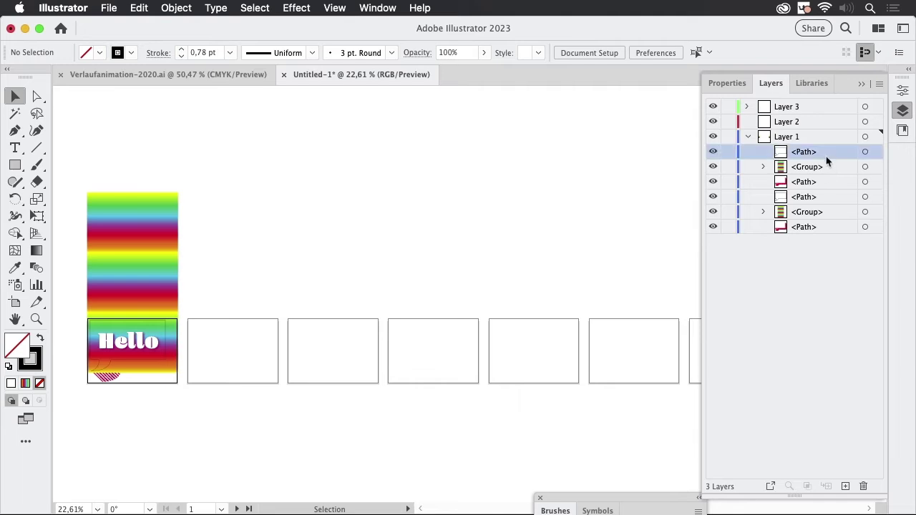
drag(832, 159, 823, 121)
drag(818, 180, 819, 123)
drag(823, 160, 819, 123)
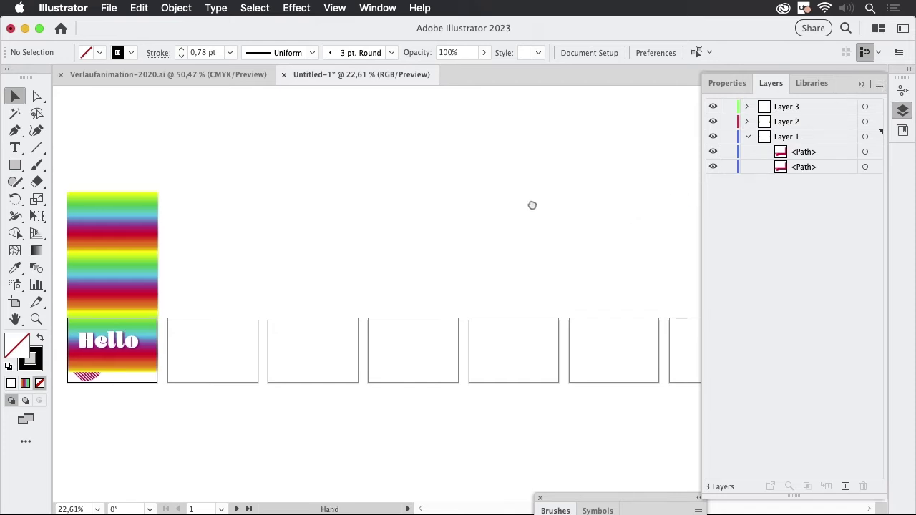
Switch to Outline mode with Cmd+Y and zoom in on the right-hand Hello card.
drag(532, 205, 283, 189)
click(462, 236)
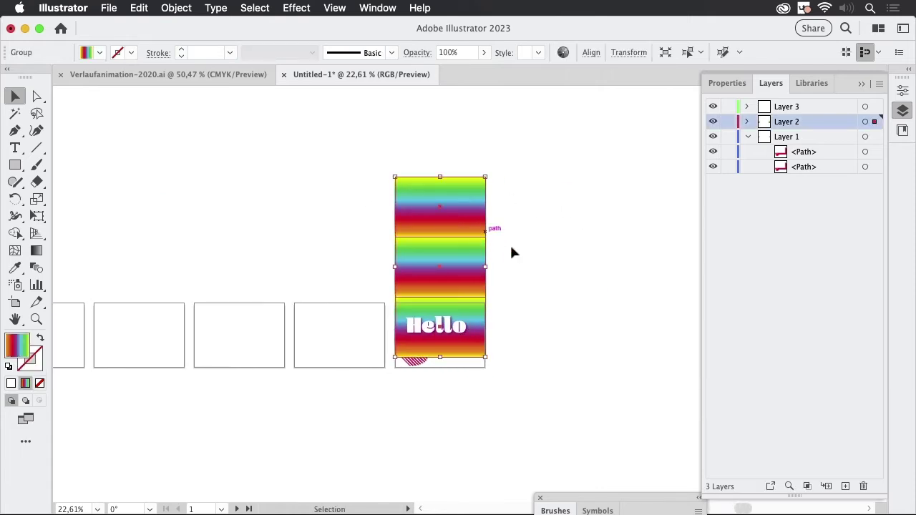
click(533, 278)
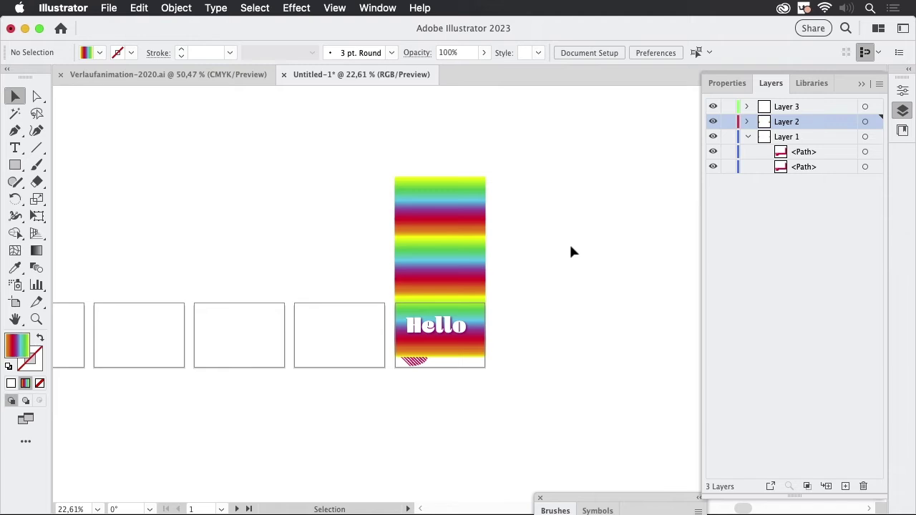
key(super+y)
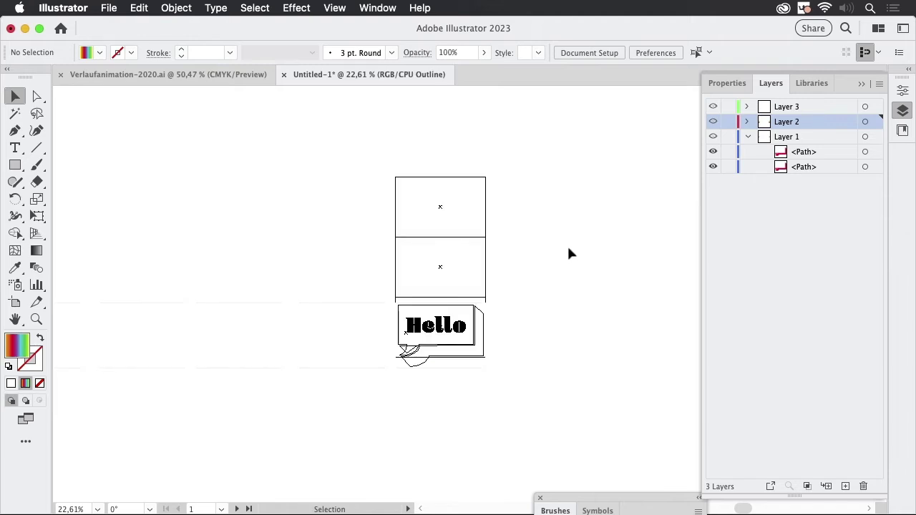
key(super+space)
drag(489, 304, 569, 398)
drag(409, 205, 611, 375)
key(super+minus)
key(super+minus)
key(super+minus)
key(super+minus)
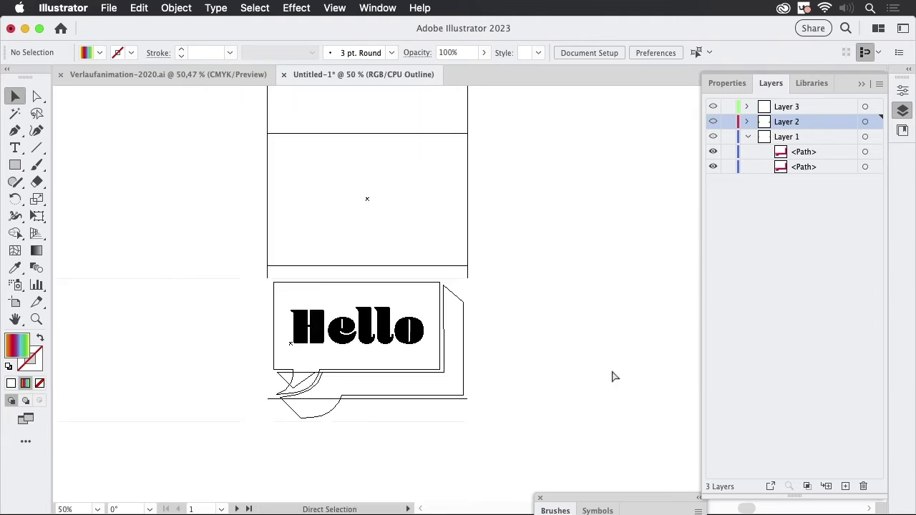
drag(592, 269, 608, 301)
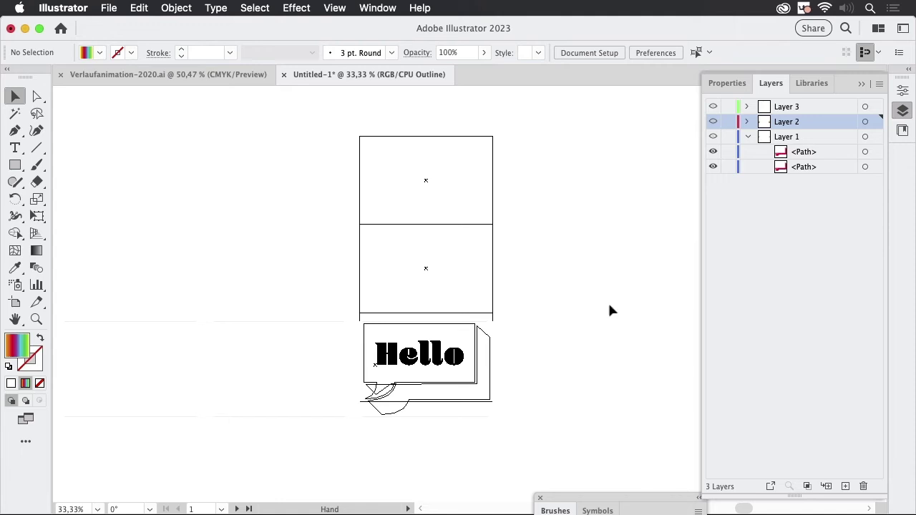
Drag the top rainbow rectangle by its corner anchor down below the Hello card.
click(493, 206)
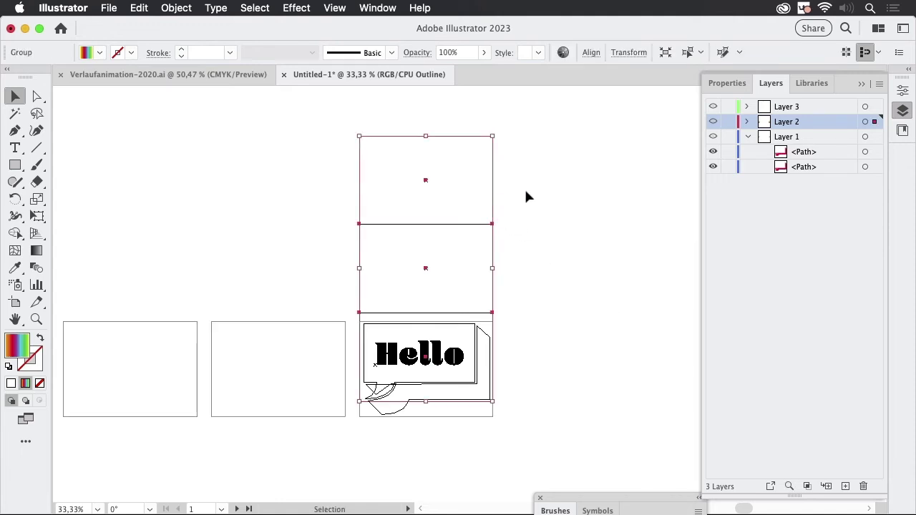
click(497, 141)
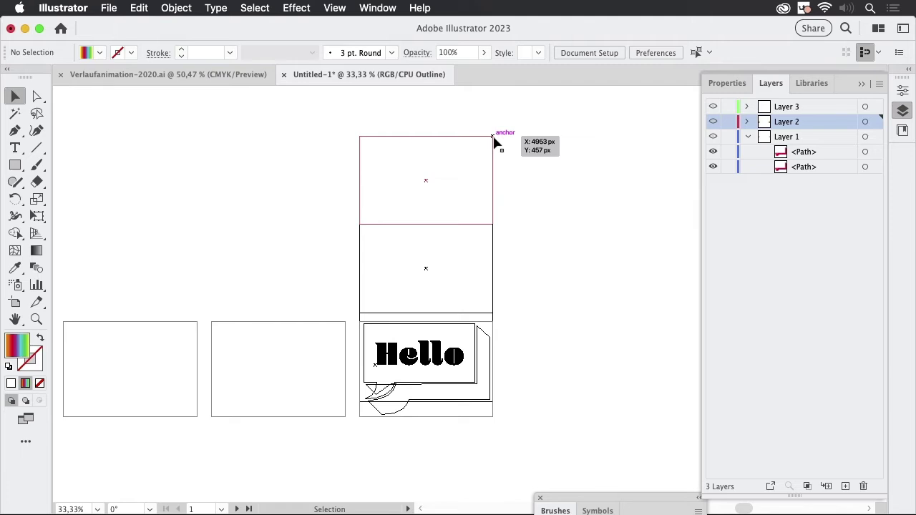
drag(494, 142, 492, 315)
click(547, 305)
Return to Preview, select both Hello groups, and apply Object > Blend > Make.
key(super+y)
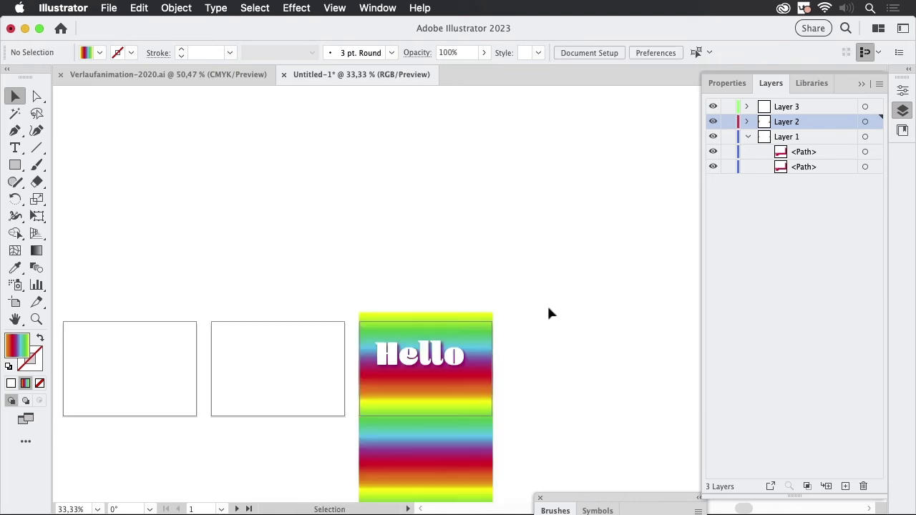
key(super+minus)
key(super+minus)
key(super+minus)
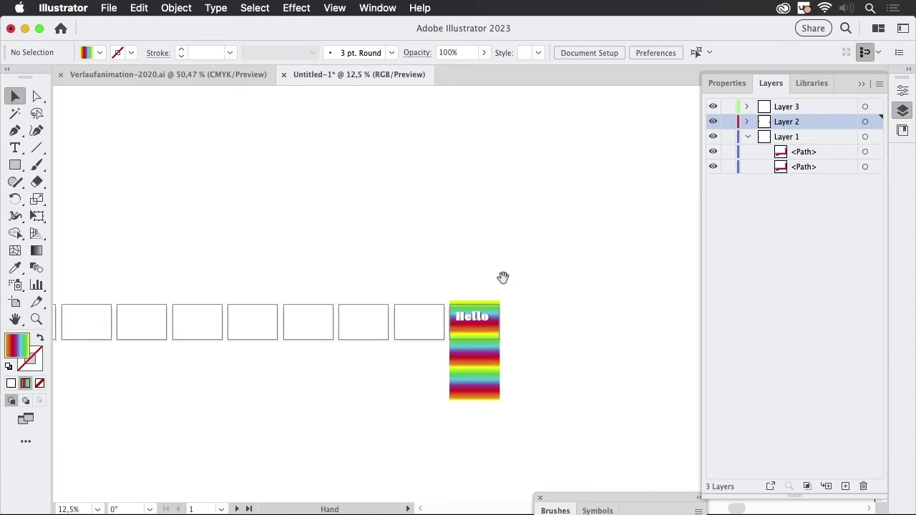
drag(460, 270, 585, 188)
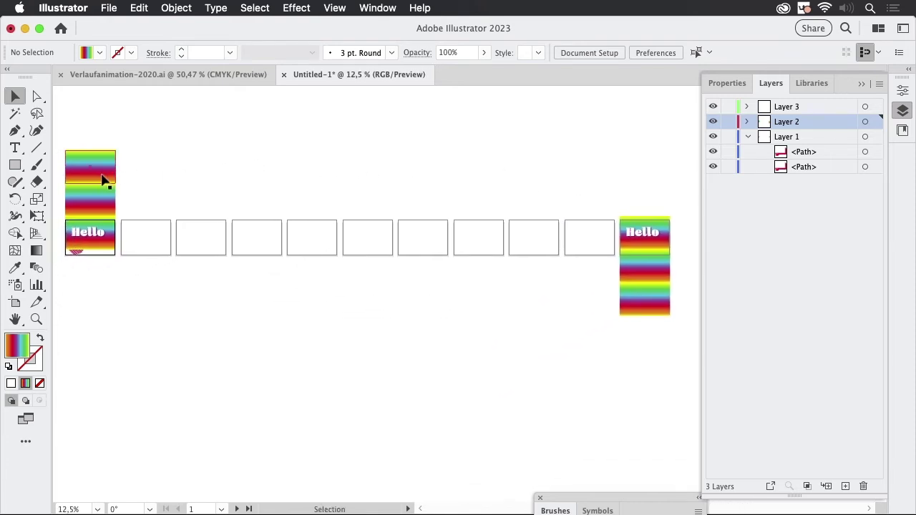
click(102, 179)
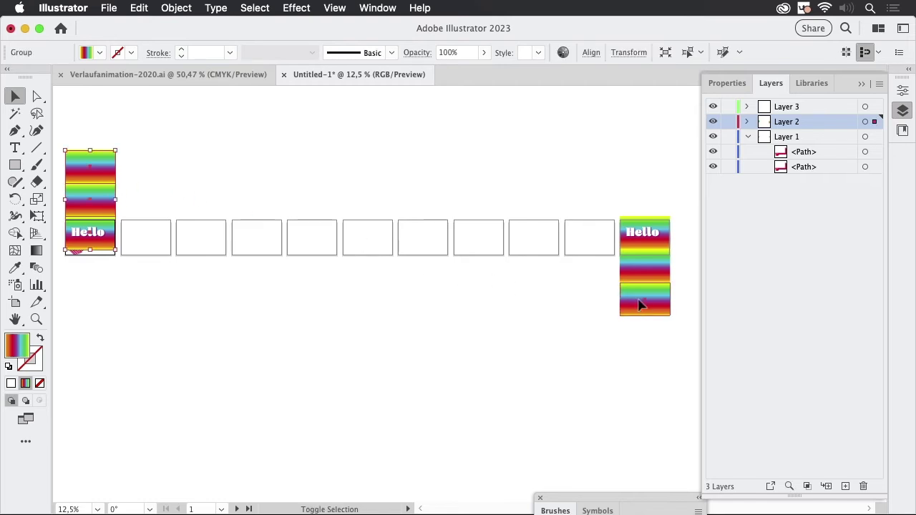
shift+click(641, 304)
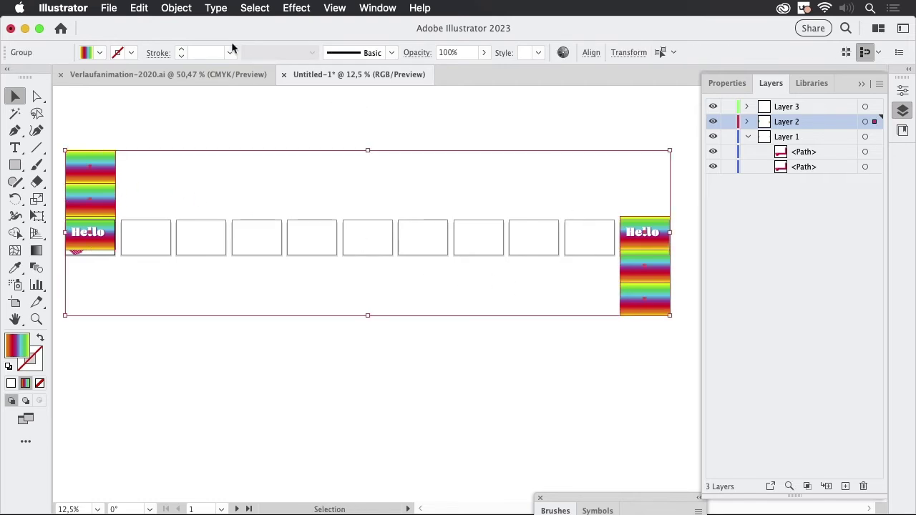
click(179, 8)
mouse_move(216, 408)
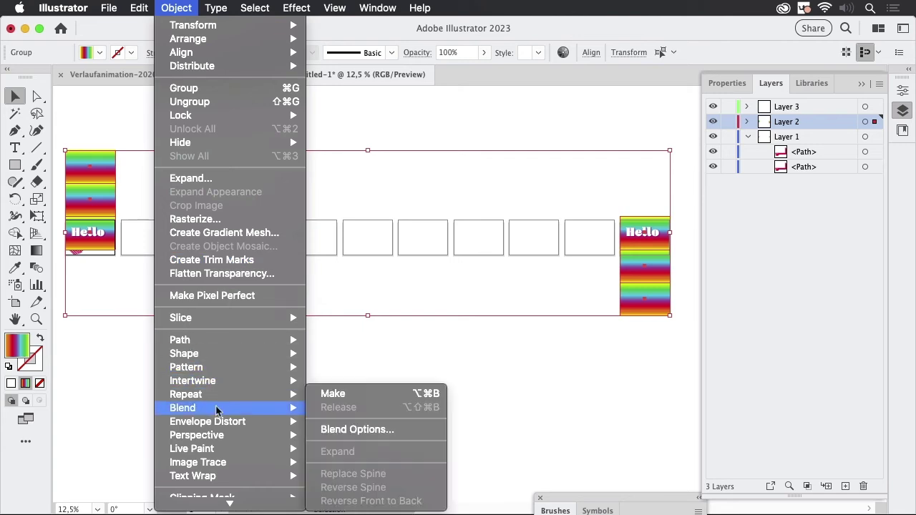
click(364, 395)
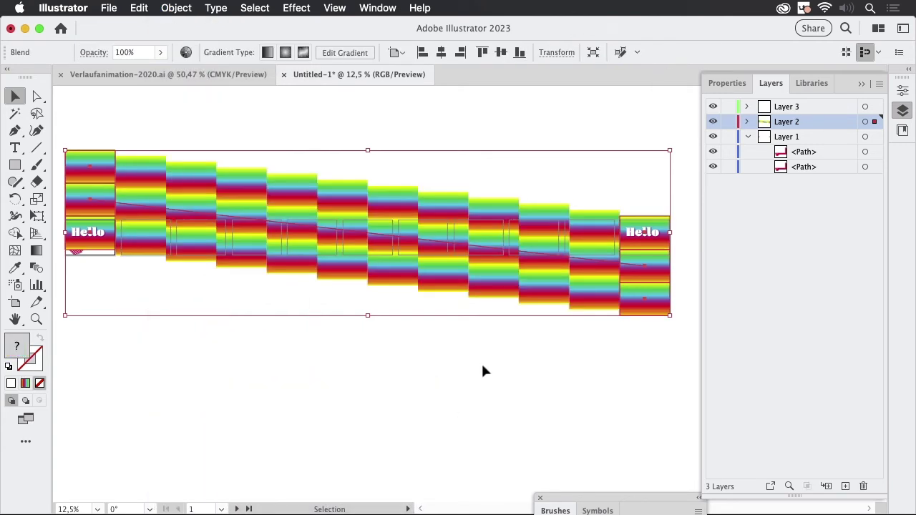
Set the blend Spacing to Specified Steps 9 and apply it.
double_click(37, 268)
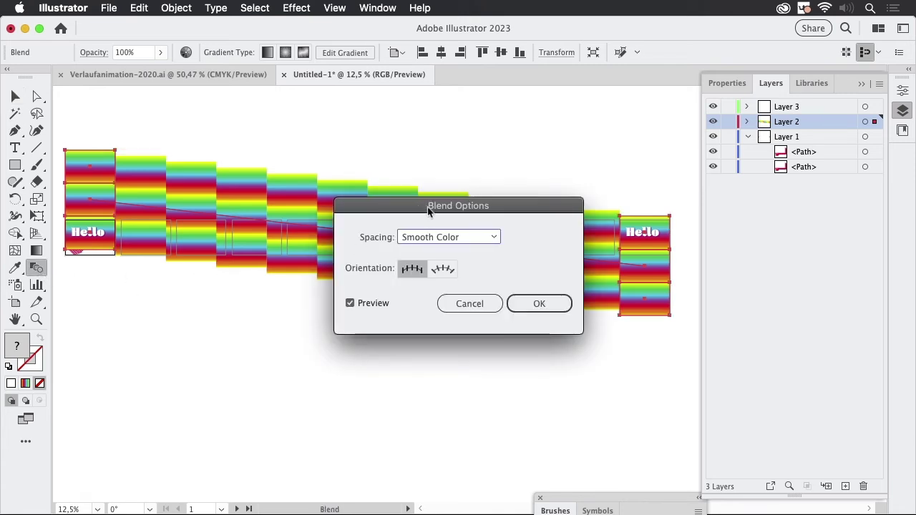
drag(429, 212, 431, 214)
click(469, 240)
click(473, 270)
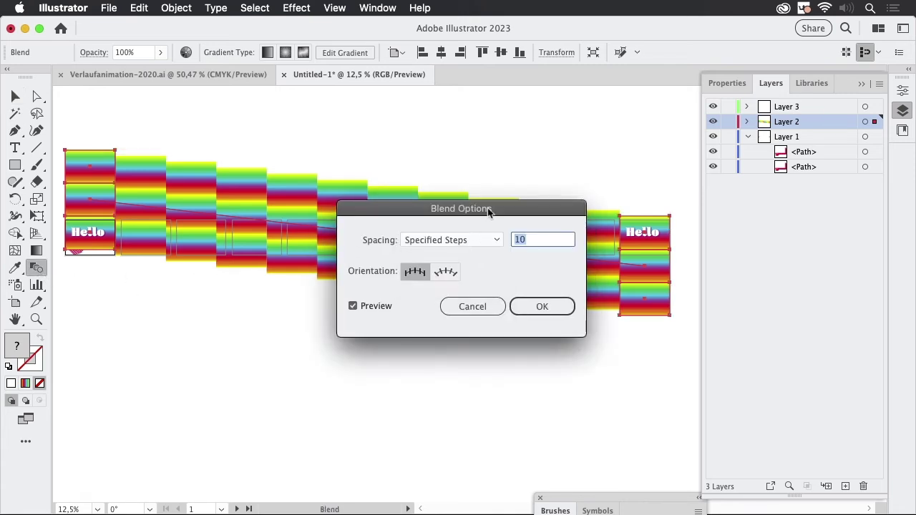
drag(488, 208, 462, 322)
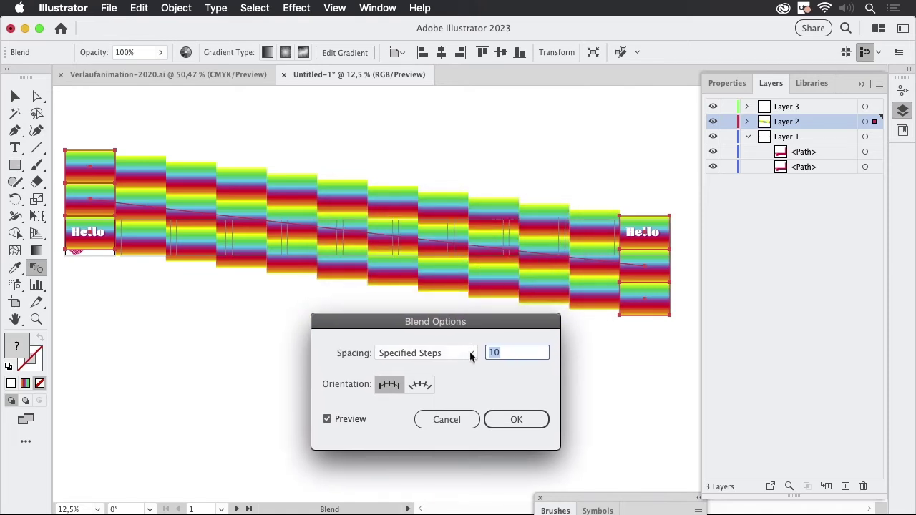
text(9)
click(342, 420)
click(355, 422)
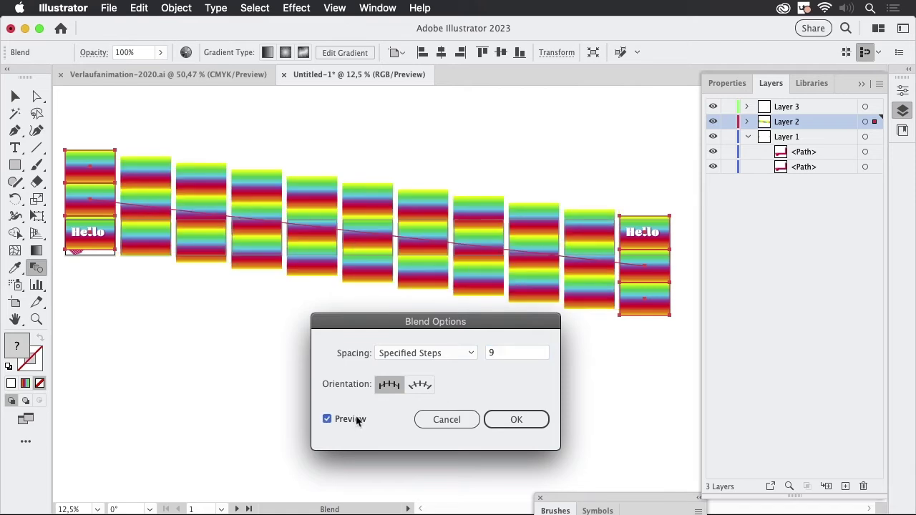
click(516, 422)
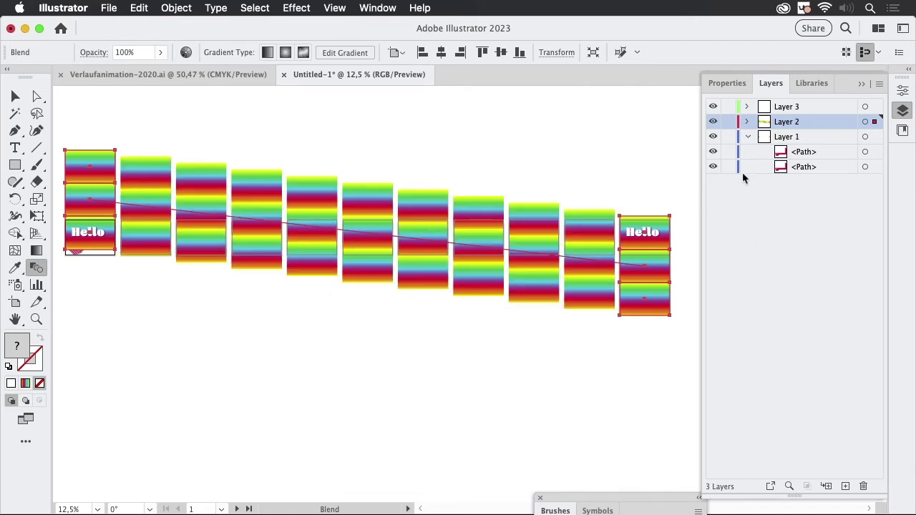
Blend the two speech-bubble paths in Layer 2 using Specified Steps of 9.
click(747, 122)
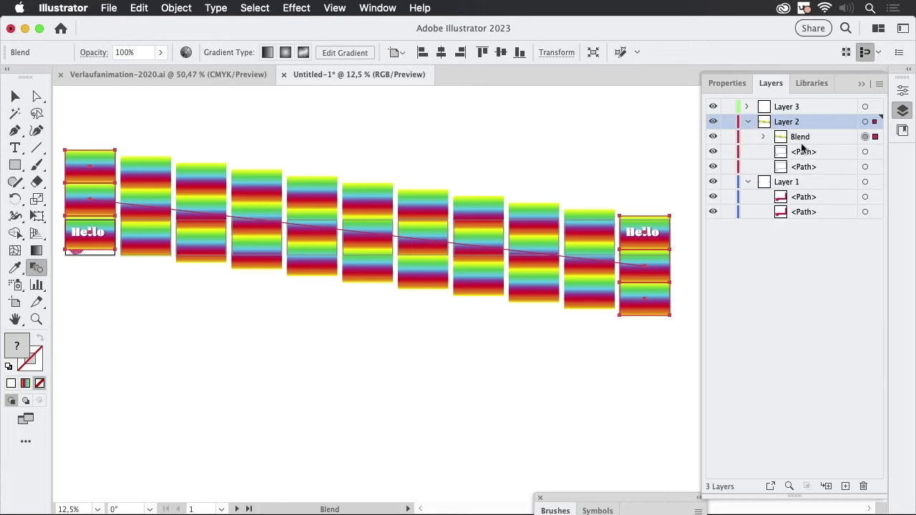
click(836, 154)
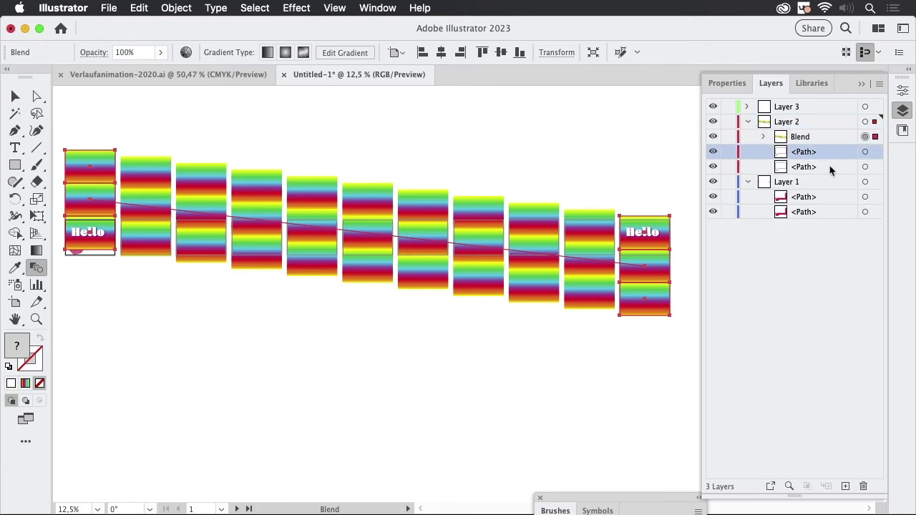
shift+click(830, 167)
drag(830, 151, 838, 130)
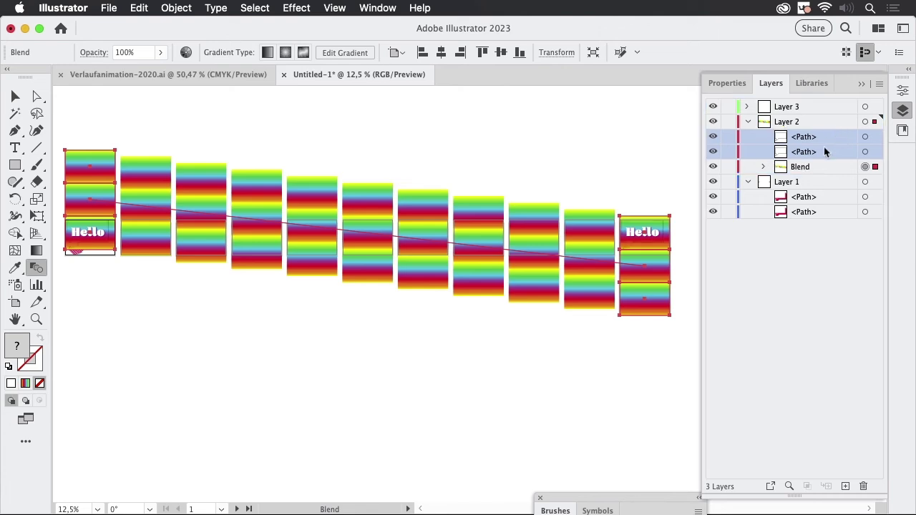
click(874, 137)
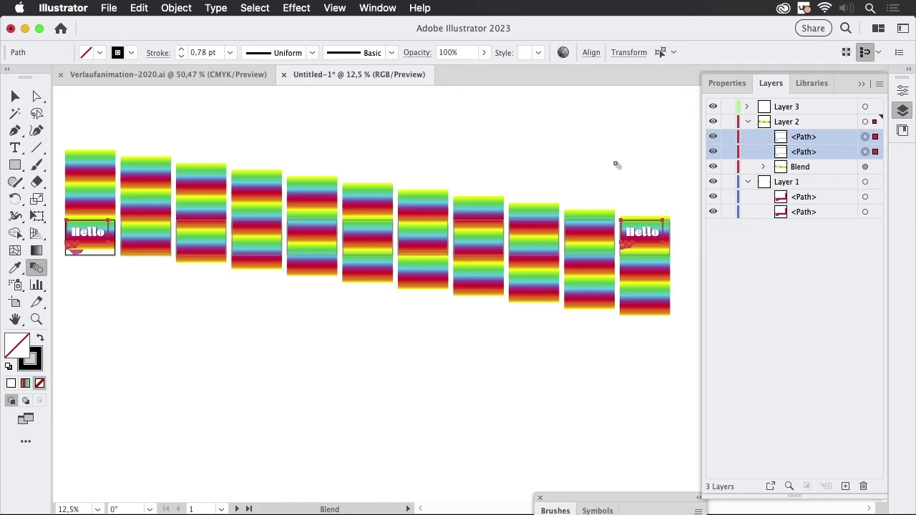
key(super+alt+b)
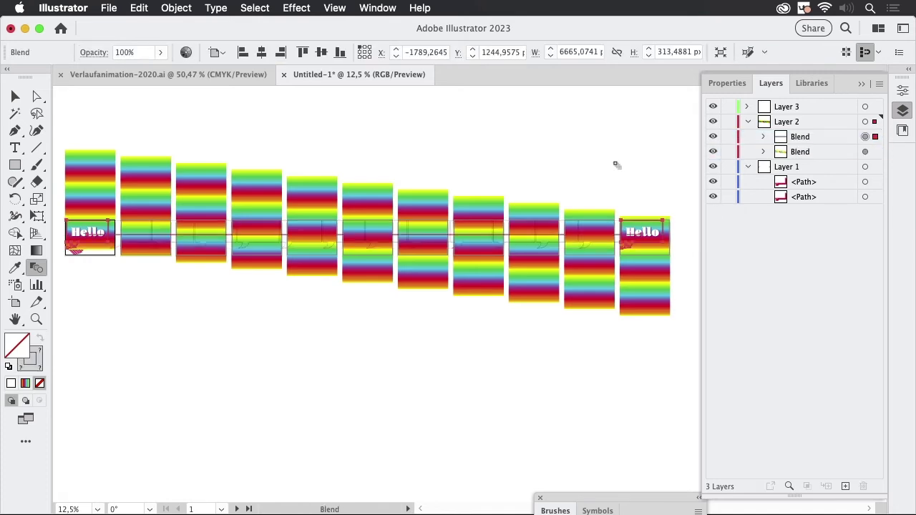
double_click(37, 268)
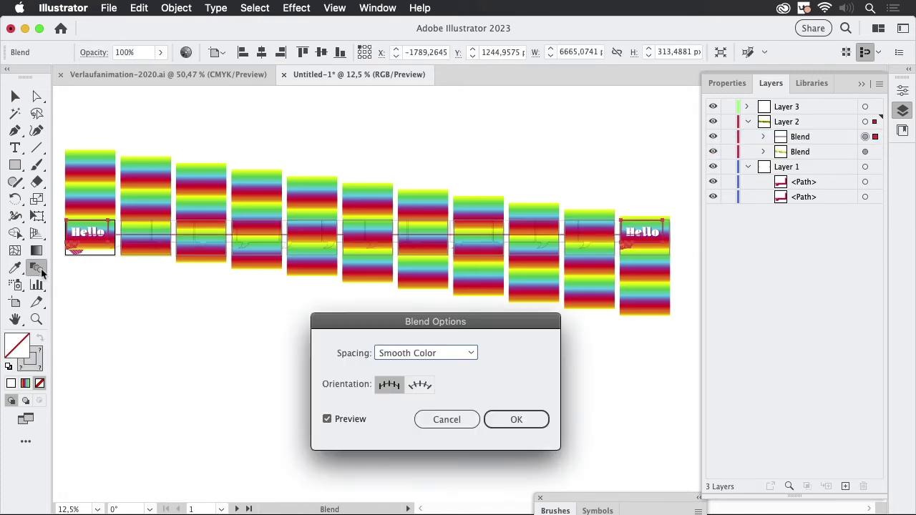
click(427, 363)
click(433, 384)
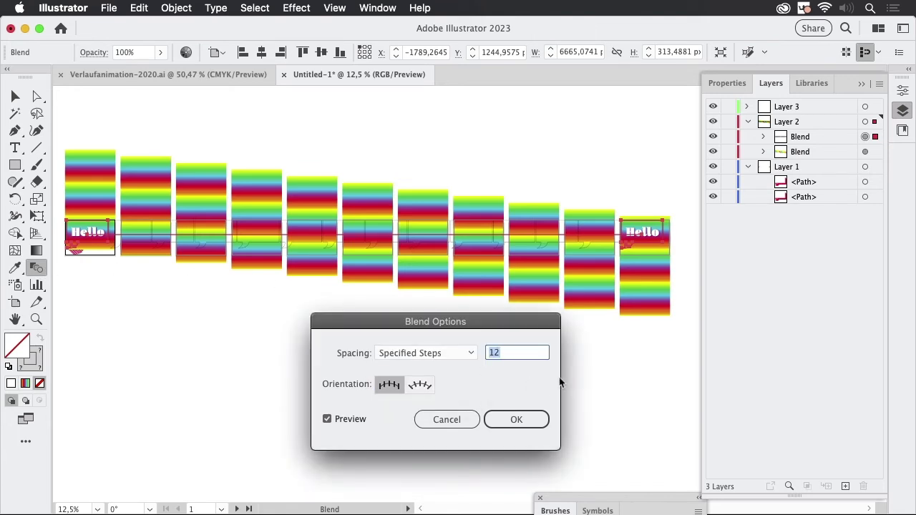
key(BackSpace)
text(9)
click(531, 428)
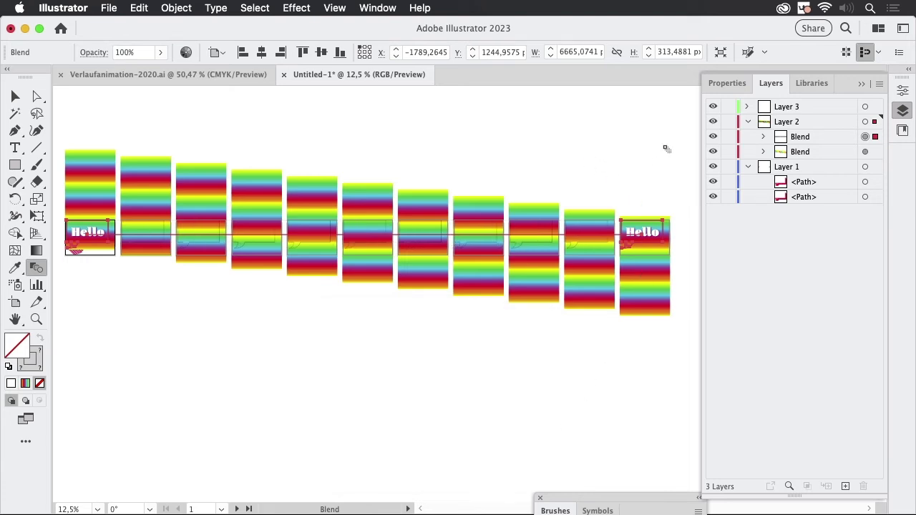
Blend the two Hello text objects in Layer 3 using Specified Steps of 9.
click(747, 106)
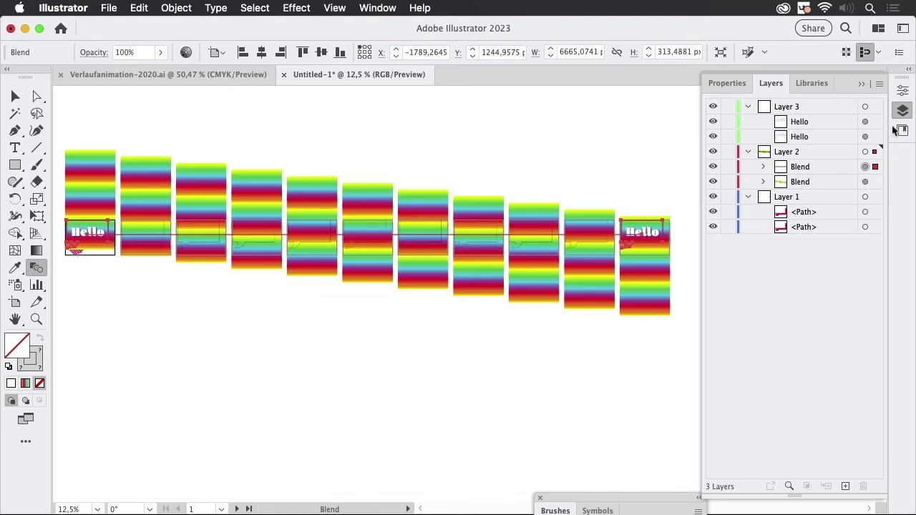
drag(875, 122, 875, 137)
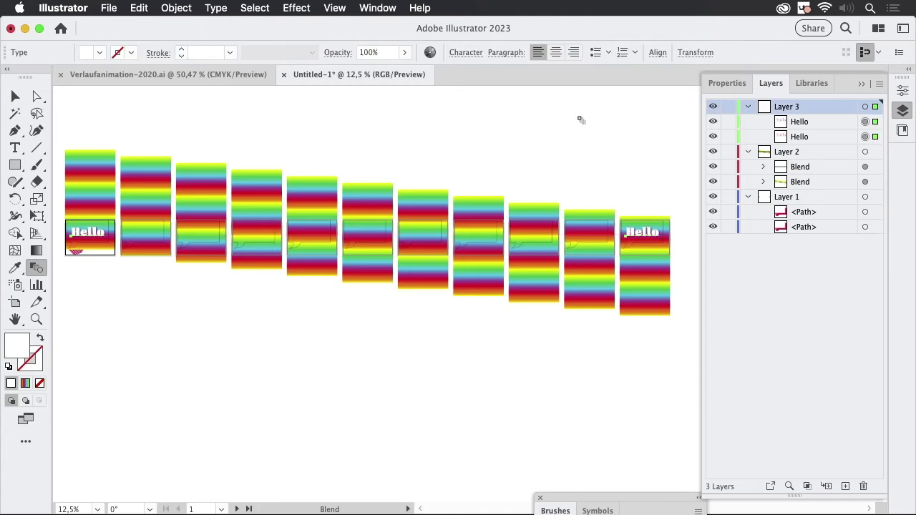
key(alt+super+b)
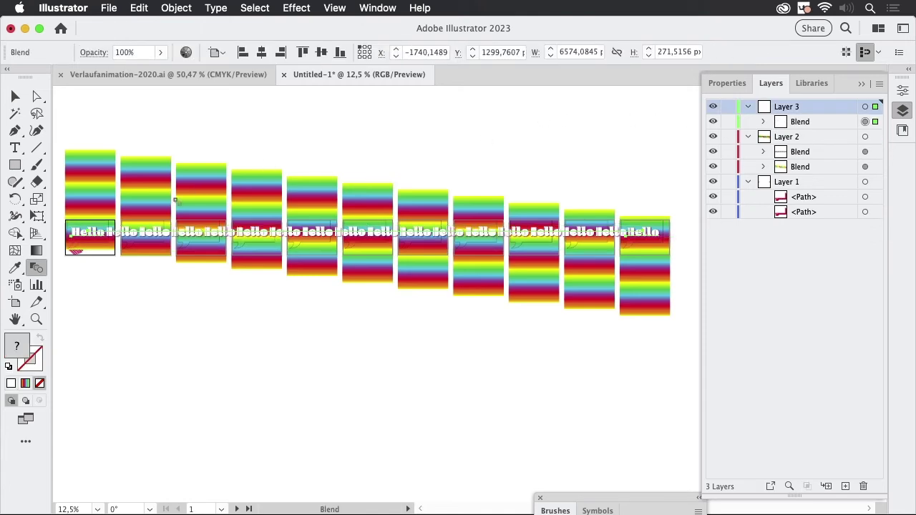
double_click(36, 268)
click(405, 353)
click(444, 383)
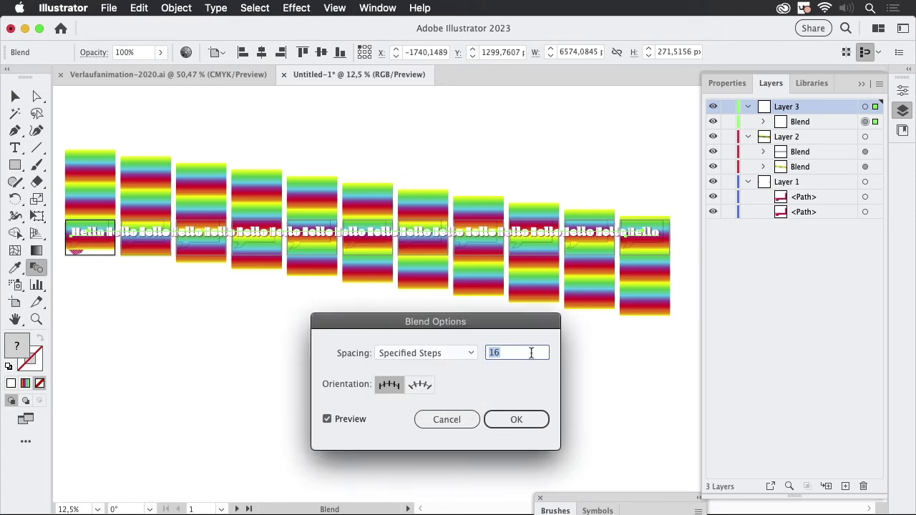
text(6)
key(BackSpace)
text(9)
click(518, 423)
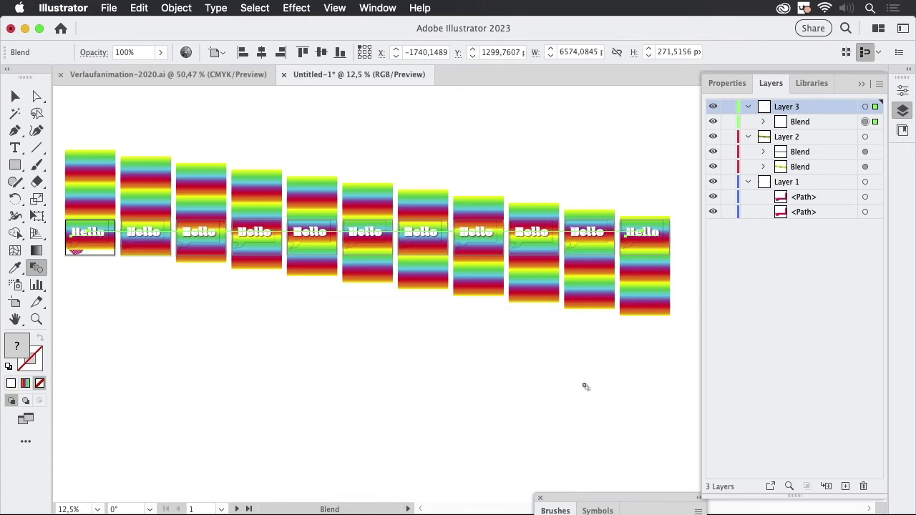
click(875, 203)
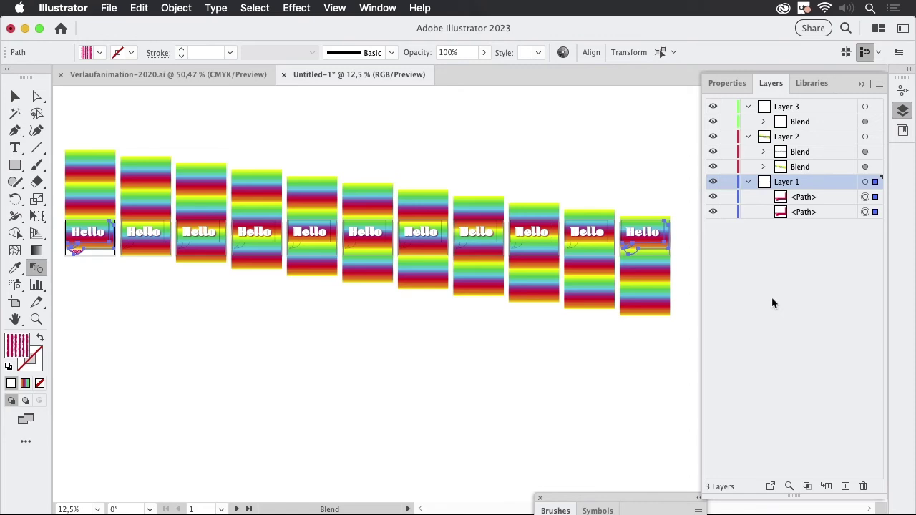
key(shift+Tab)
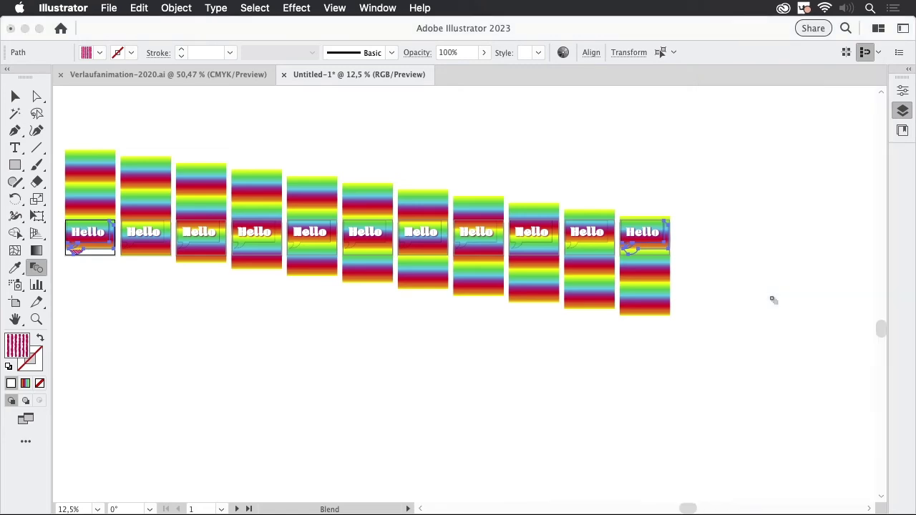
key(shift+Tab)
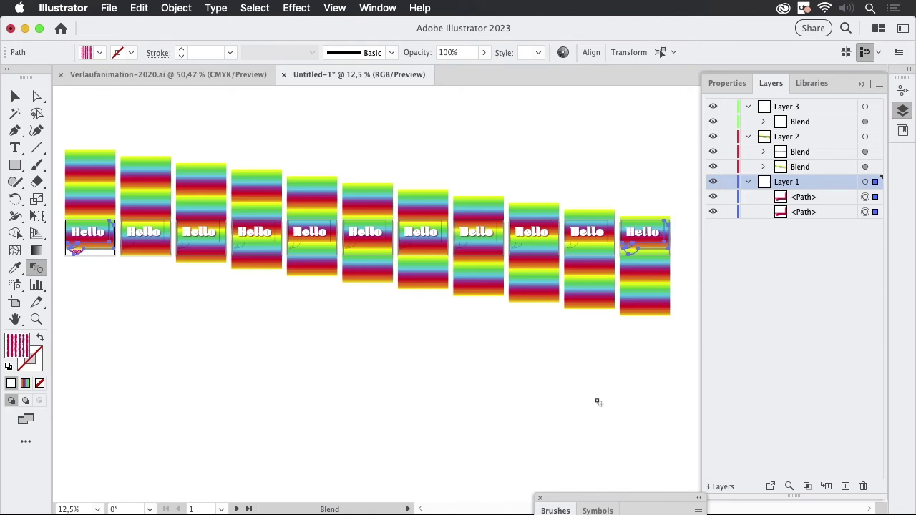
Blend Layer 1's two striped shadow paths with Cmd+Alt+B, using Specified Steps of 9.
key(super+alt+b)
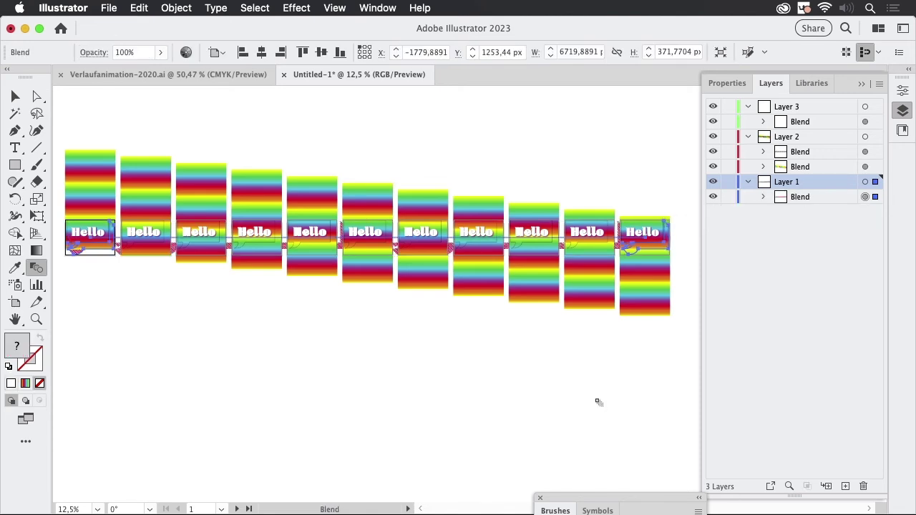
double_click(36, 269)
click(423, 351)
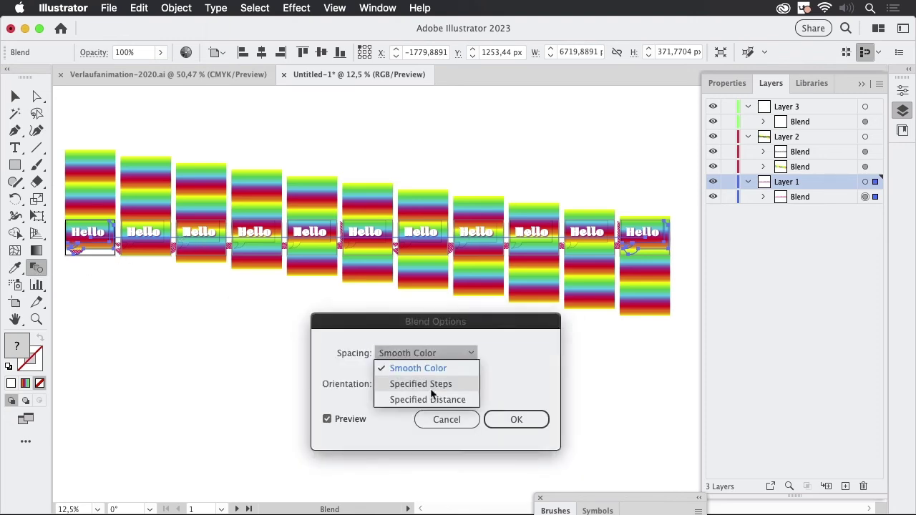
click(433, 384)
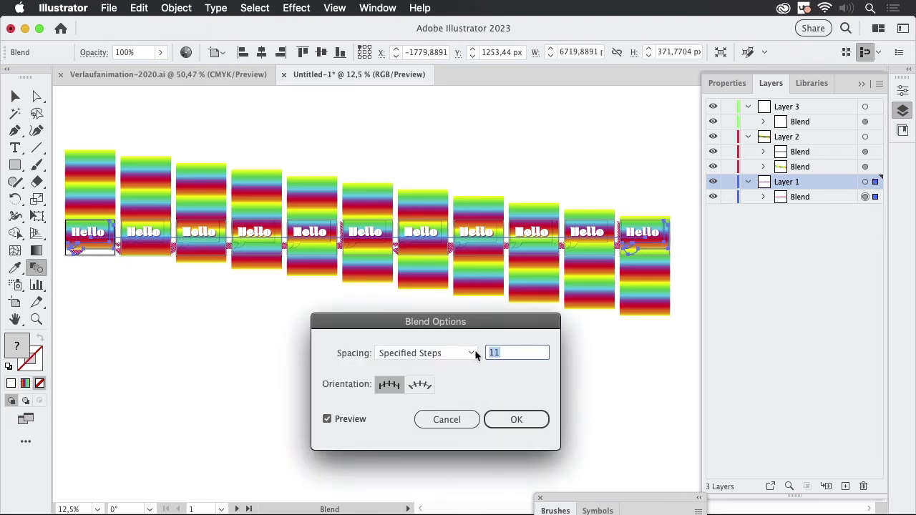
text(9)
click(526, 421)
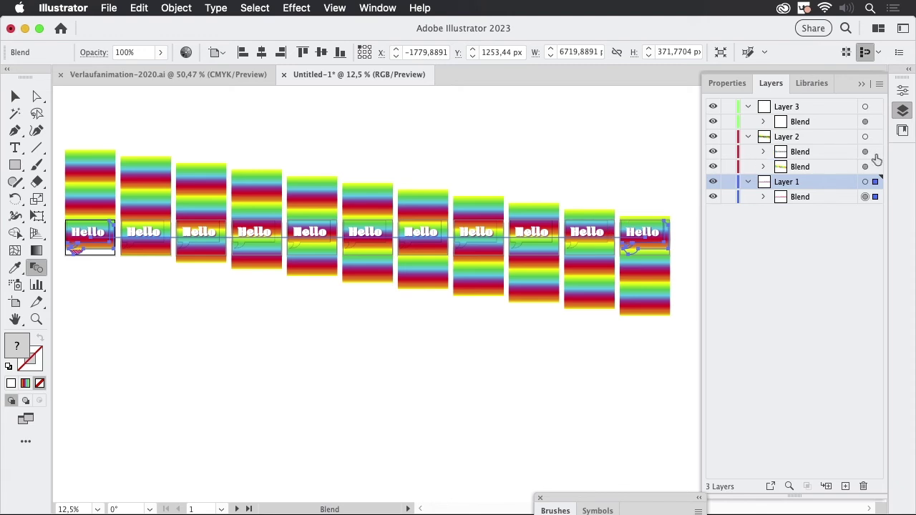
Expand the Layer 2 speech-bubble blend into real shapes and ungroup them.
click(875, 153)
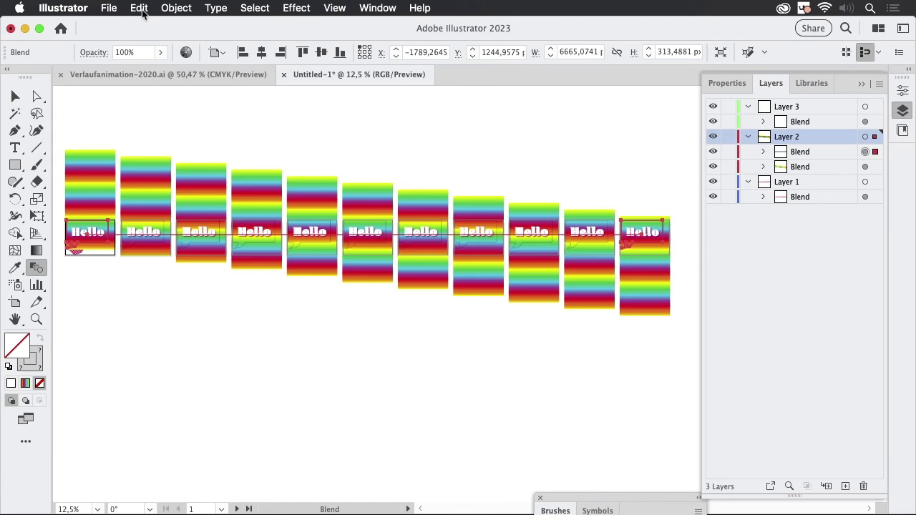
click(176, 8)
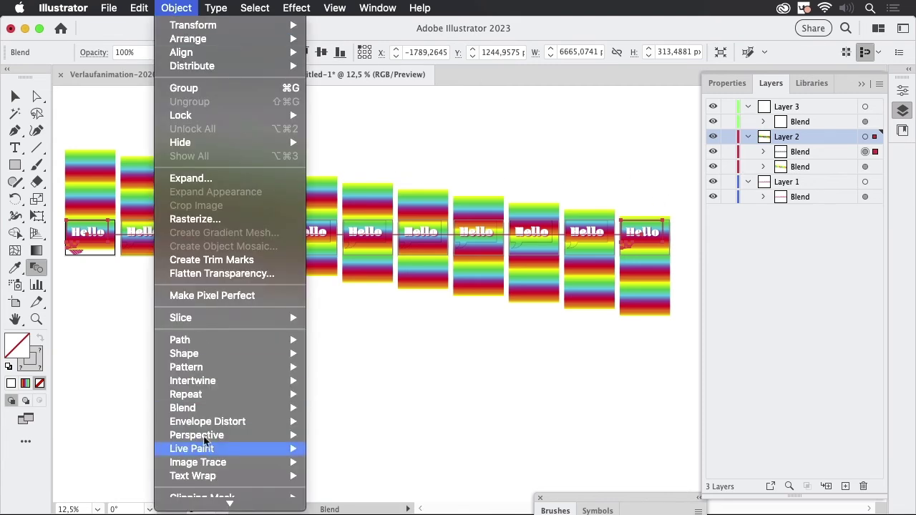
mouse_move(201, 408)
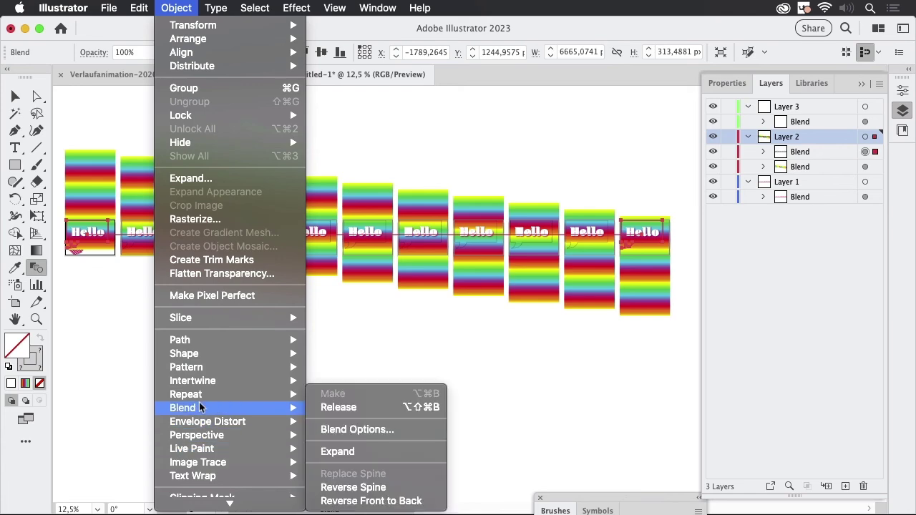
click(357, 451)
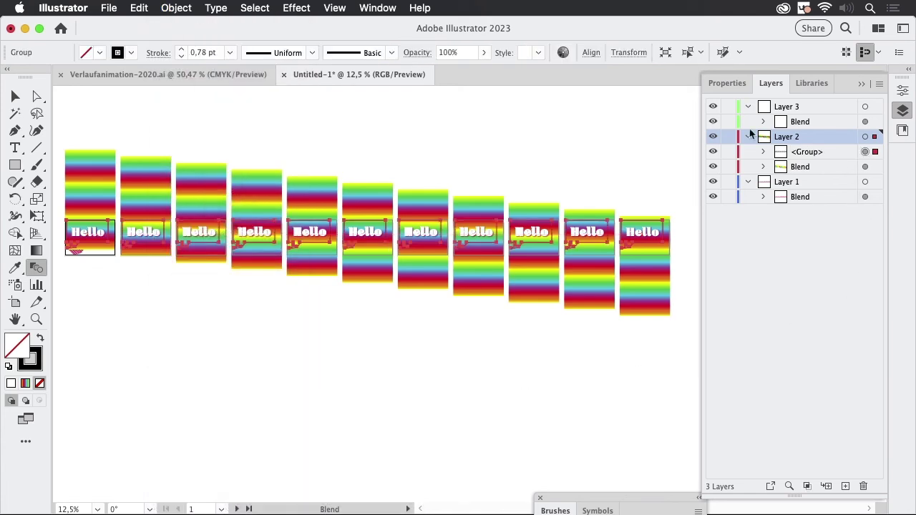
key(super+shift+g)
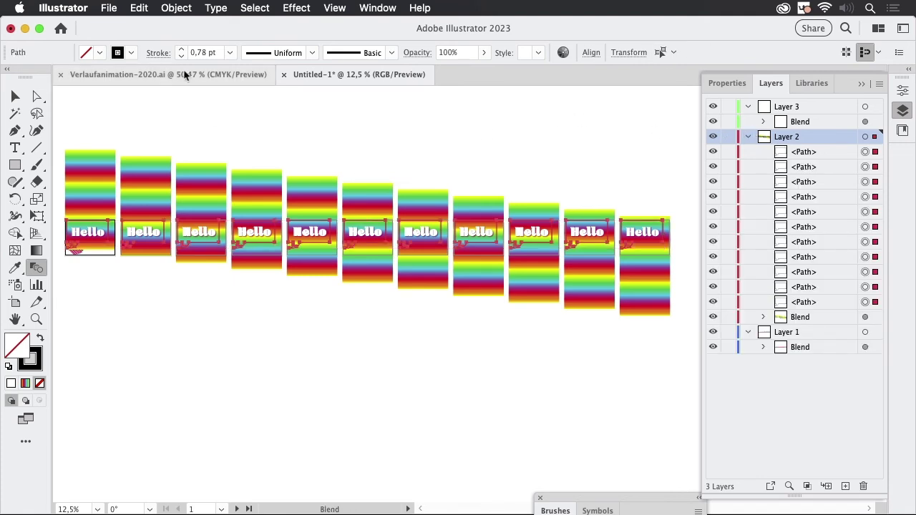
Combine the eleven ungrouped bubble outlines into a single compound path.
click(177, 9)
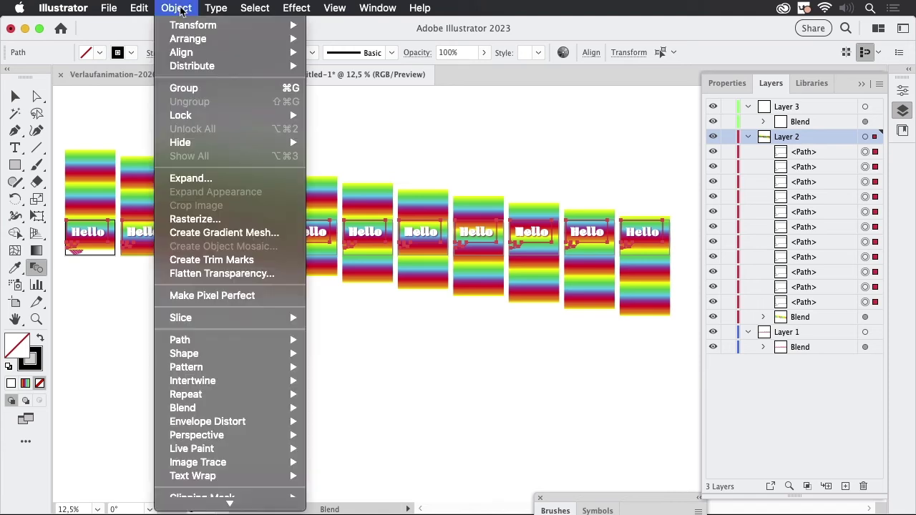
mouse_move(249, 454)
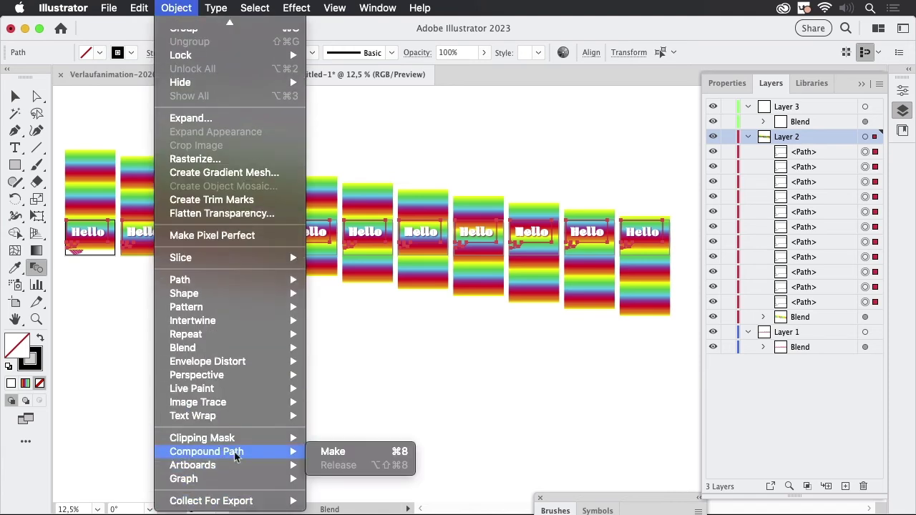
click(347, 452)
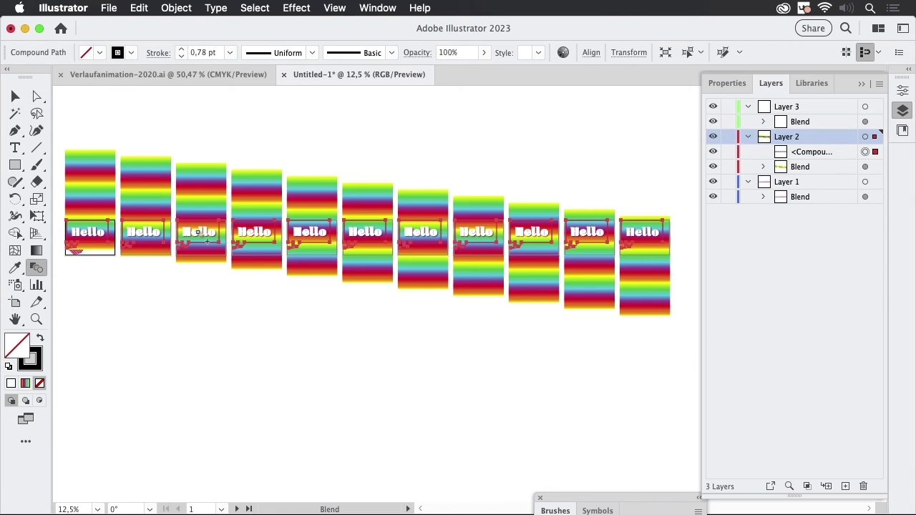
Deselect all and clip Layer 2's artwork to the bubble shapes.
click(16, 97)
click(358, 127)
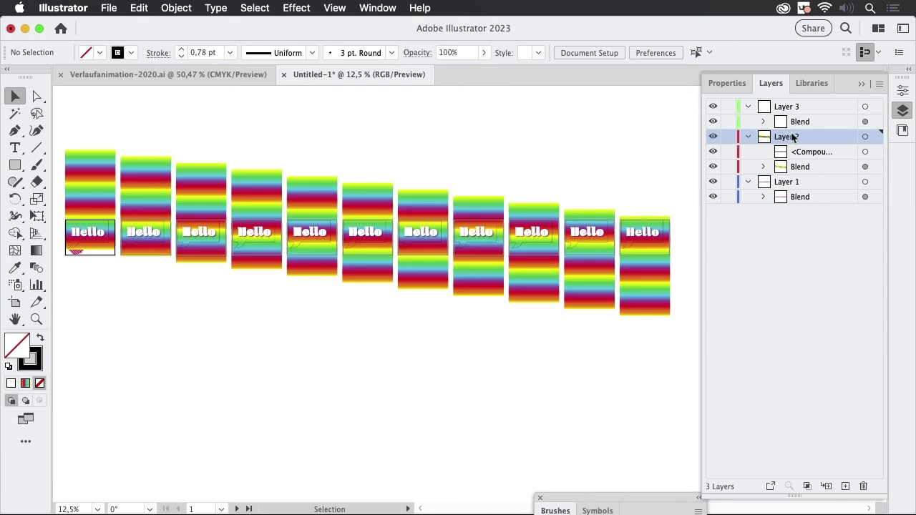
click(807, 486)
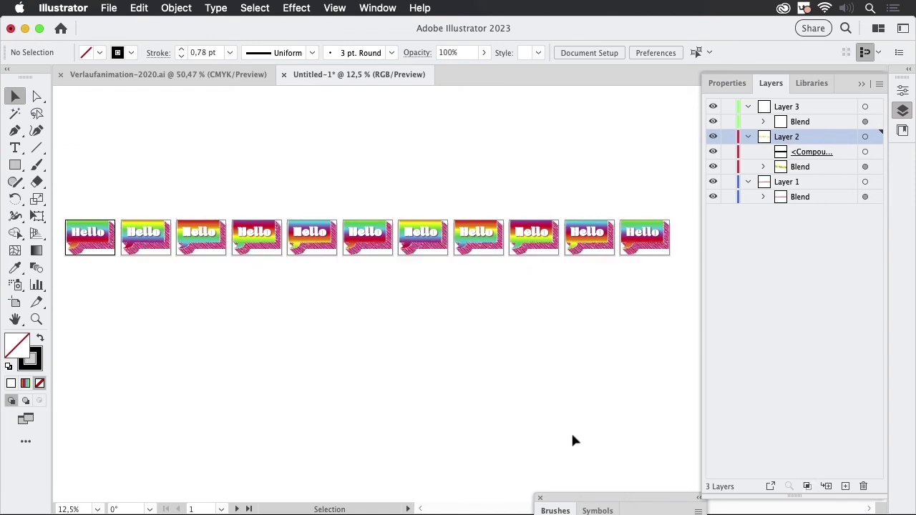
Pan and zoom the canvas until the last Hello artboards are visible.
drag(136, 277, 217, 295)
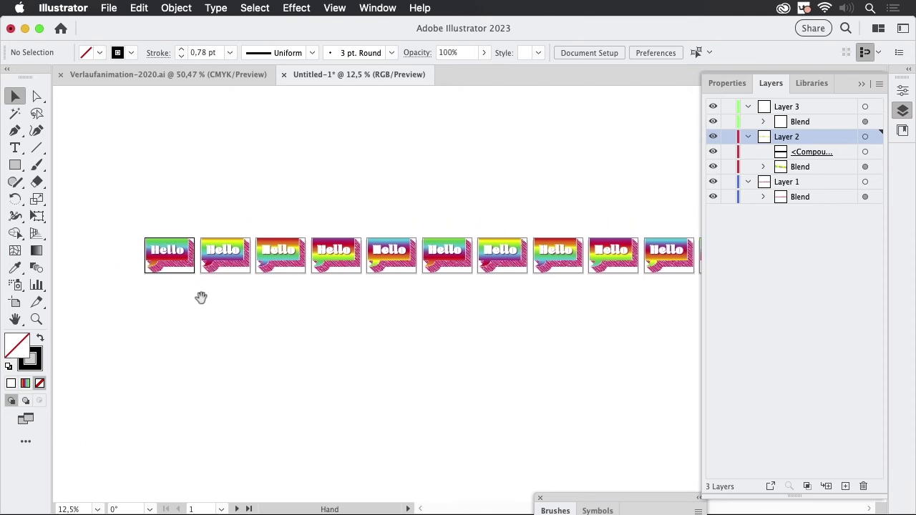
drag(194, 248, 578, 253)
drag(587, 203, 476, 254)
drag(535, 279, 143, 249)
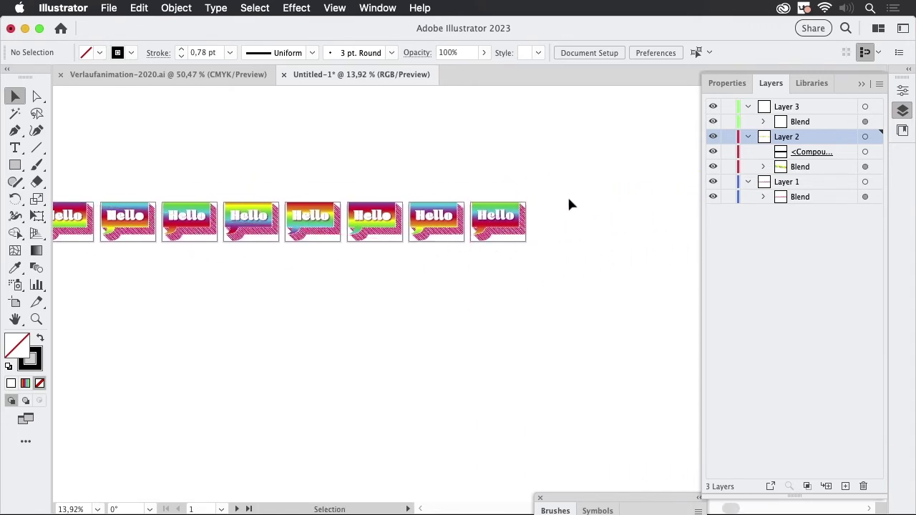
drag(544, 247, 113, 322)
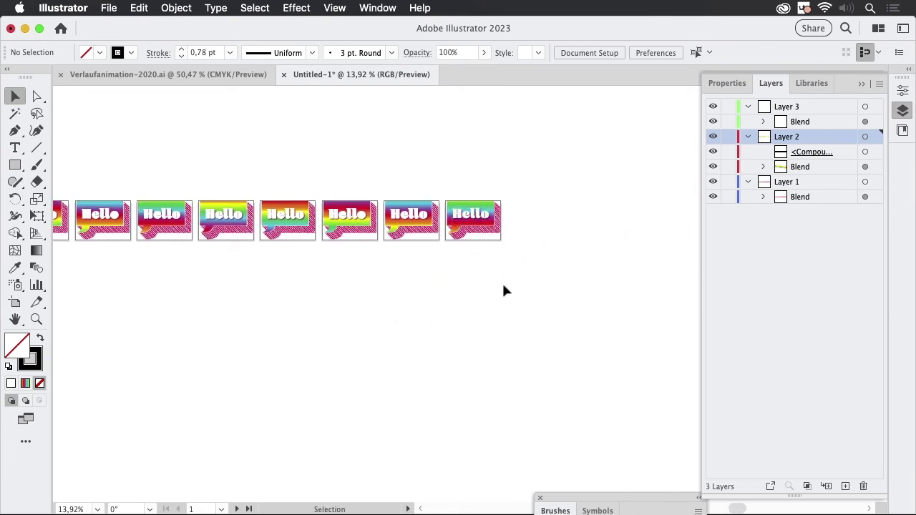
drag(473, 304, 557, 301)
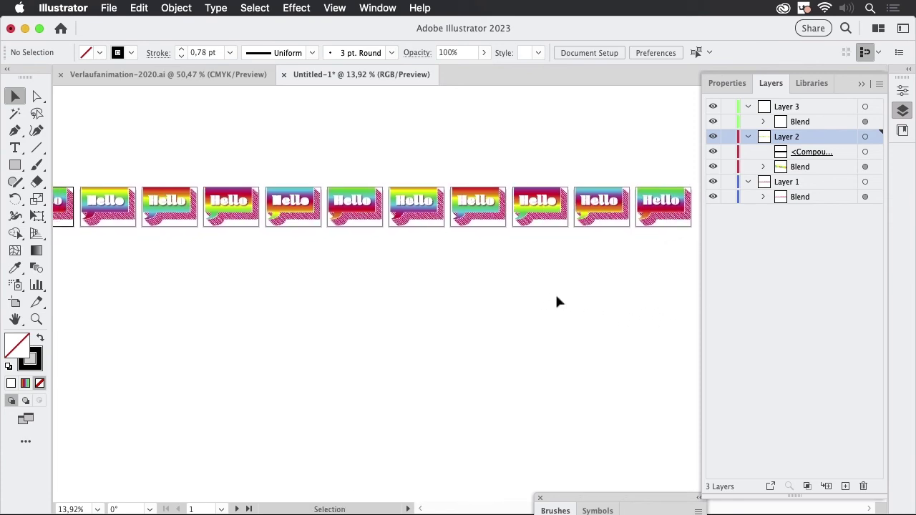
Undo a stray artboard, then delete Artboard 22 in the Artboards panel.
click(15, 302)
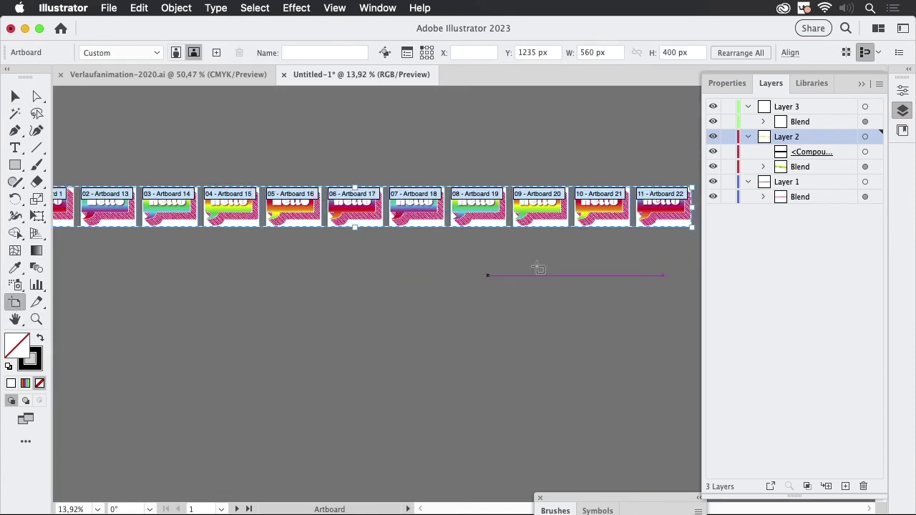
click(679, 246)
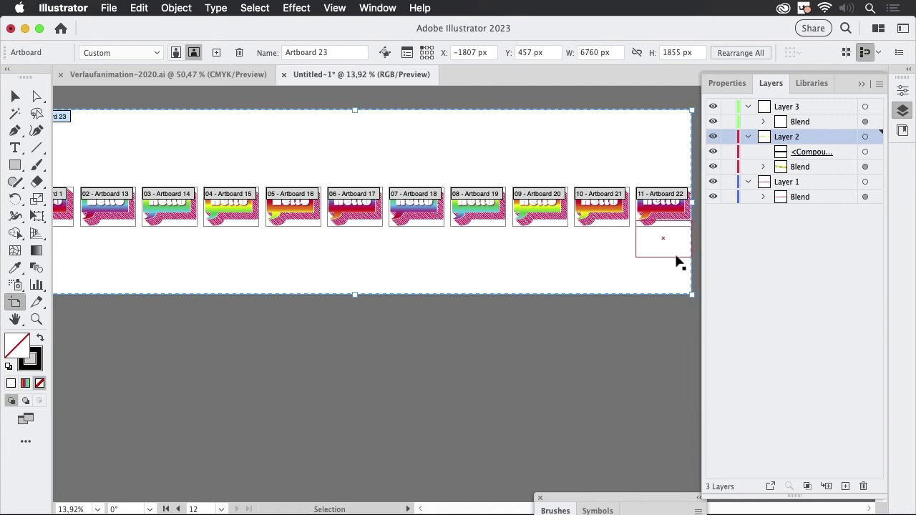
key(super+z)
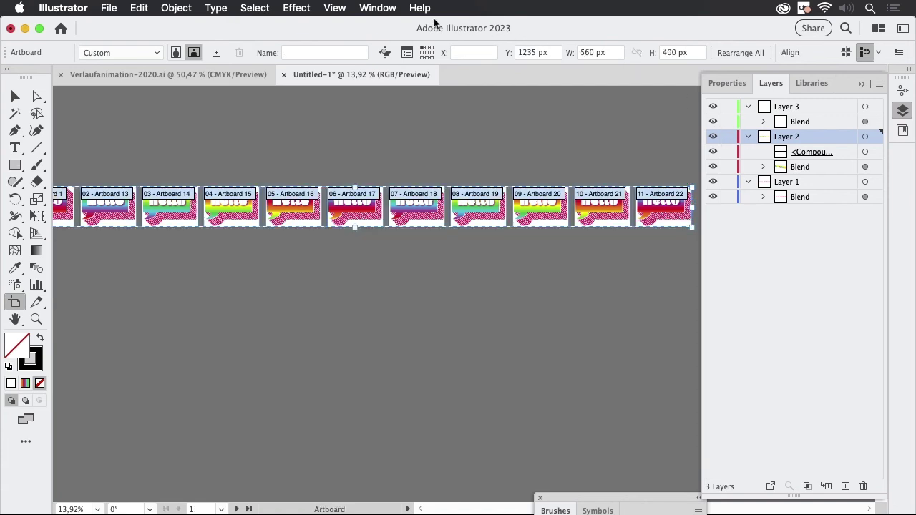
click(378, 8)
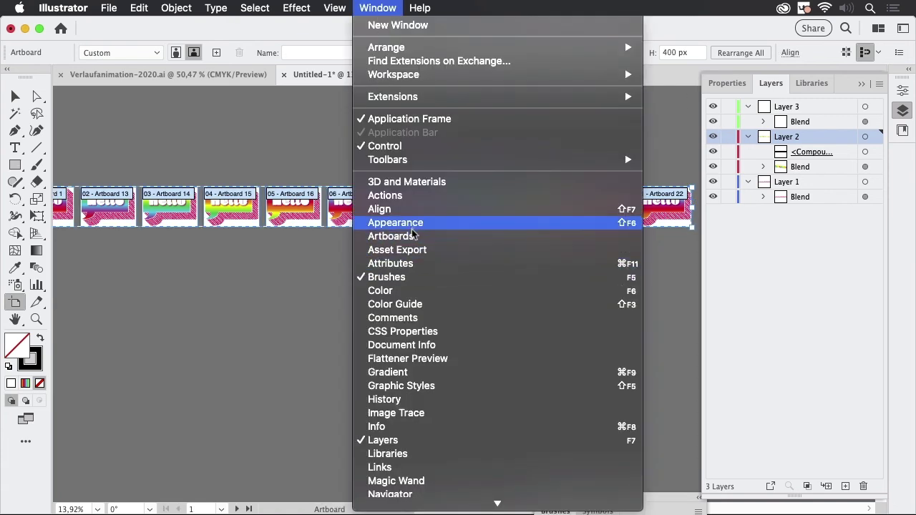
click(573, 238)
click(615, 303)
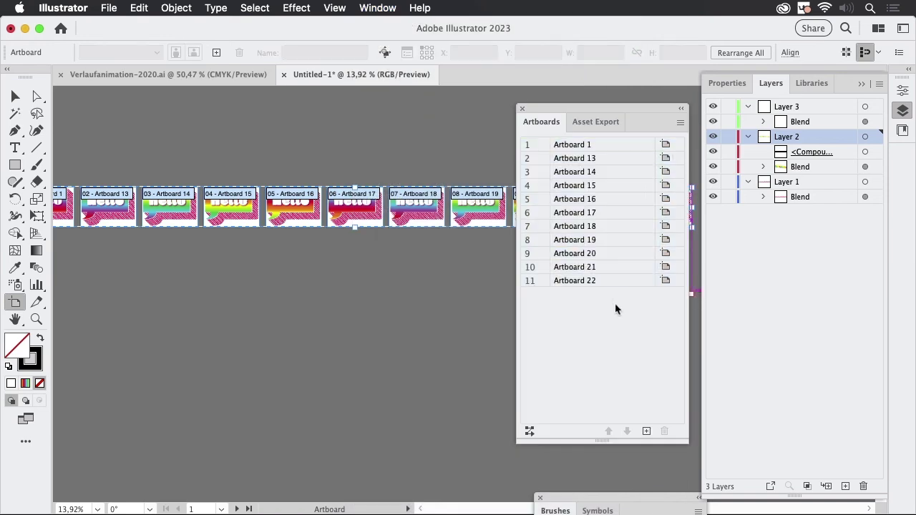
click(613, 280)
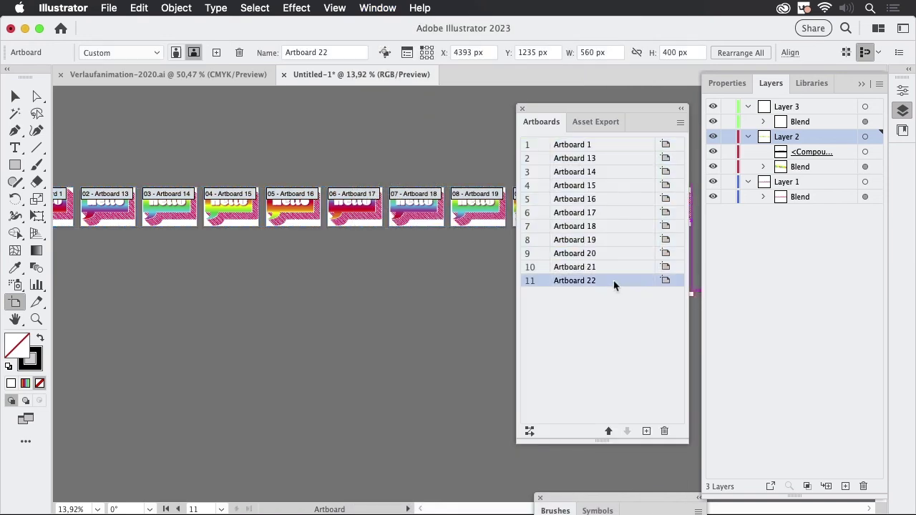
click(664, 431)
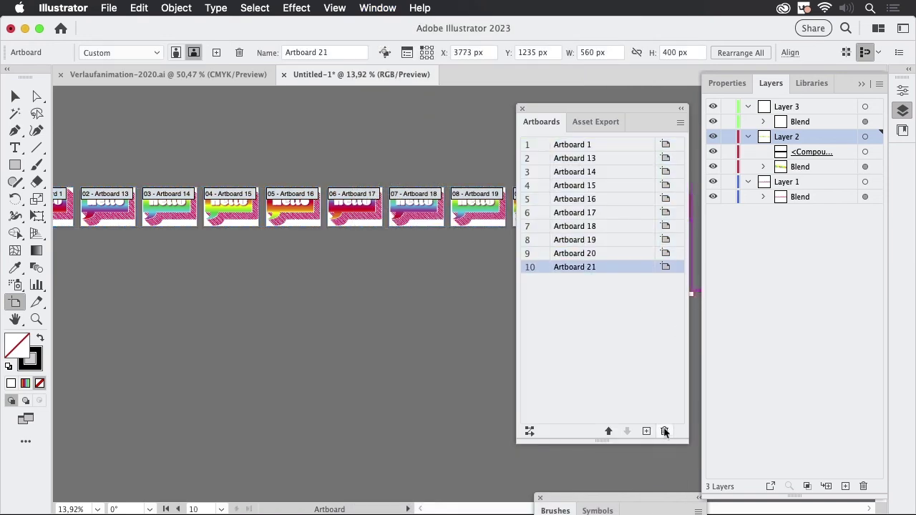
click(521, 109)
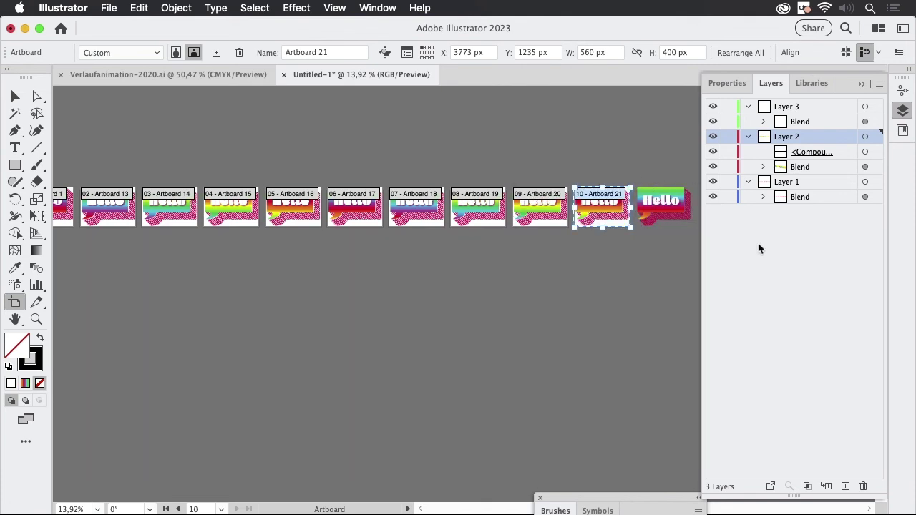
click(15, 96)
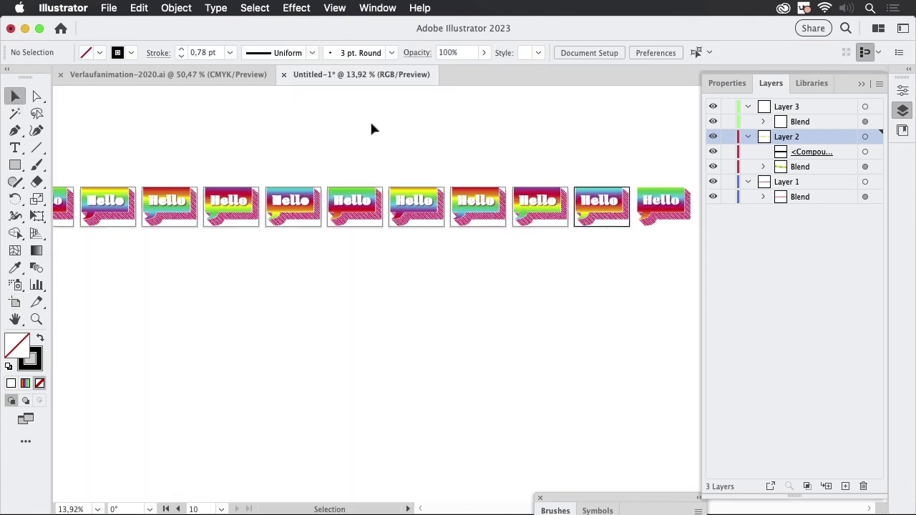
Open the GIFStudio extension and load the document's artboards as animation frames.
click(379, 8)
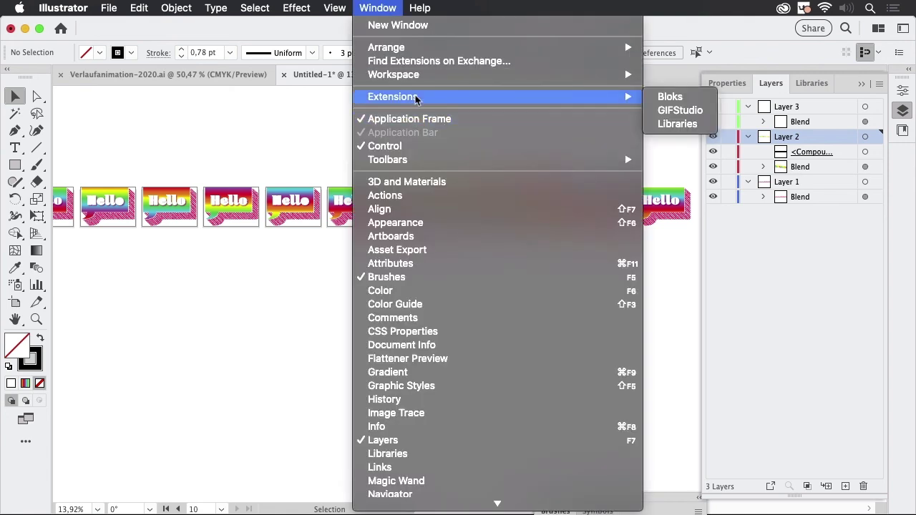
click(677, 107)
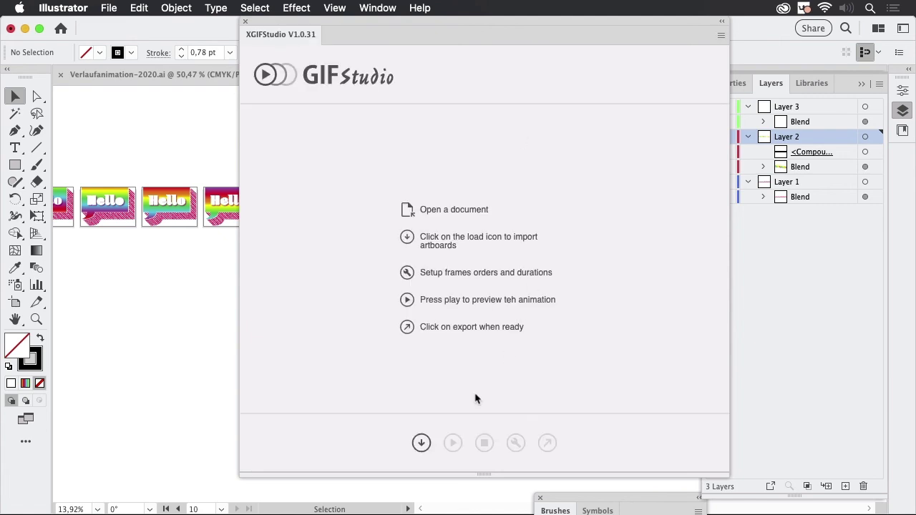
click(422, 445)
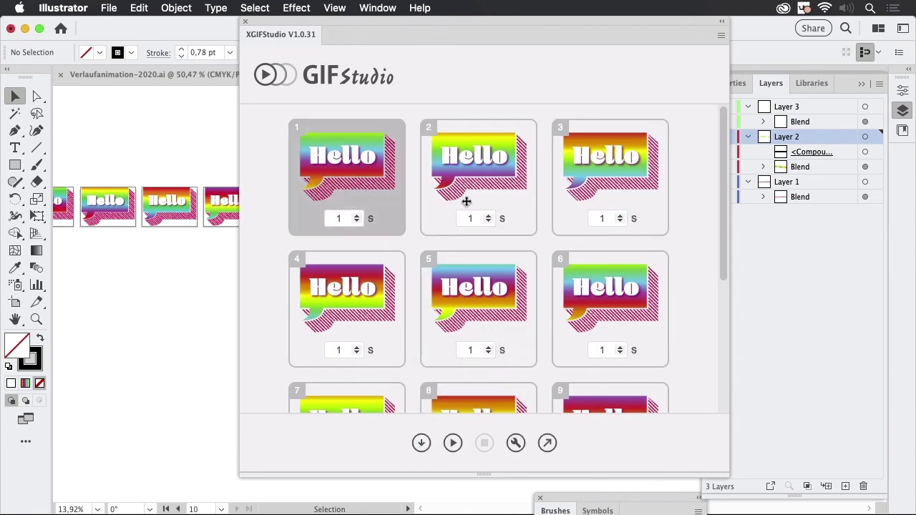
click(614, 218)
Select all ten frames, give each a 0,2 s duration, and play the preview.
click(372, 207)
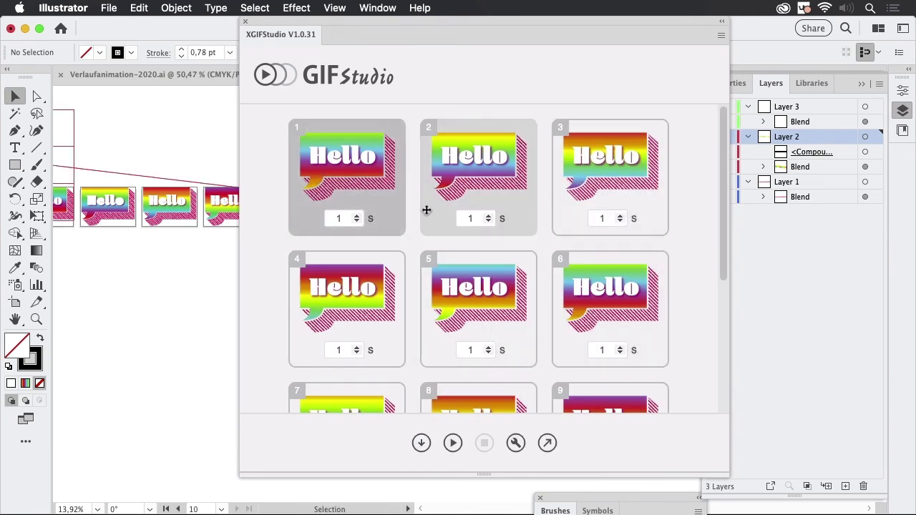
shift+click(577, 216)
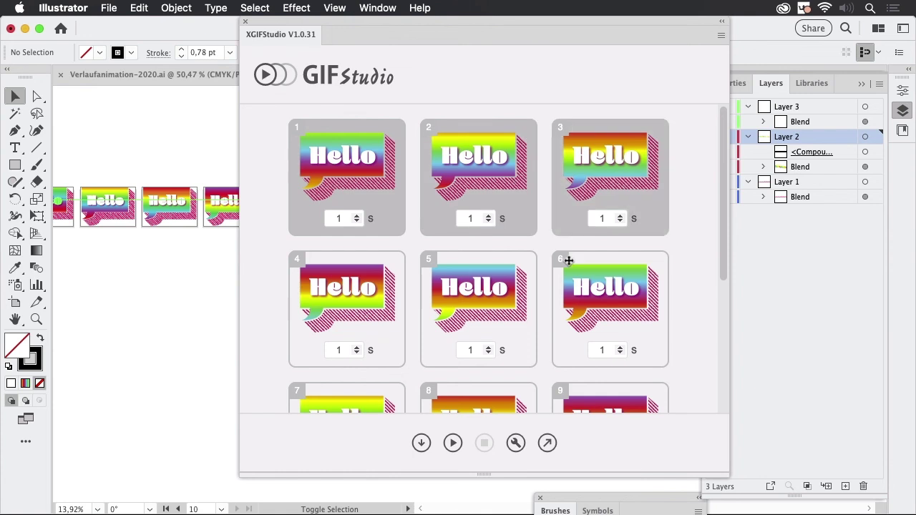
shift+click(656, 351)
scroll(638, 353, down, 4)
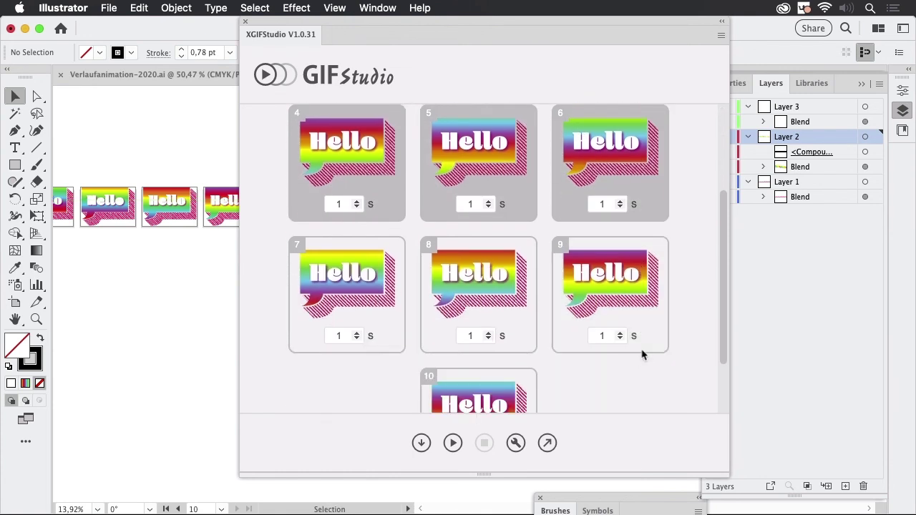
shift+click(650, 333)
scroll(608, 358, down, 2)
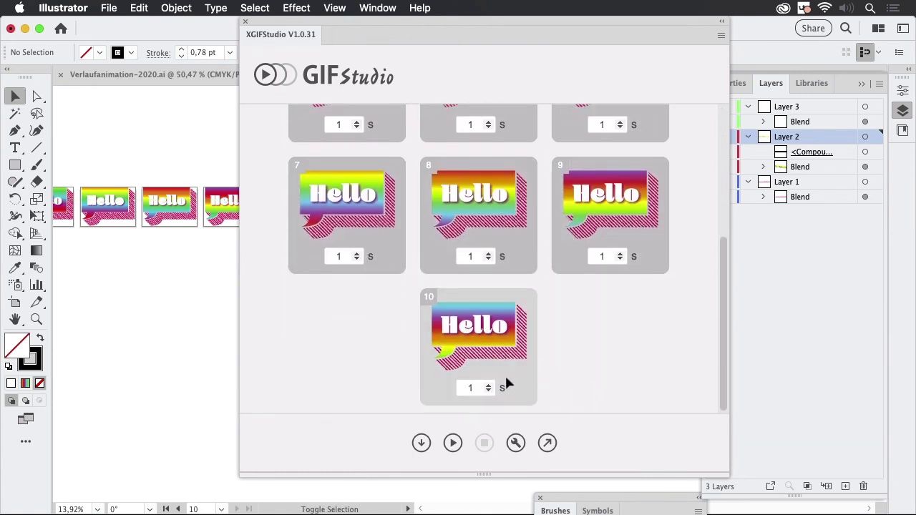
shift+click(505, 379)
click(603, 258)
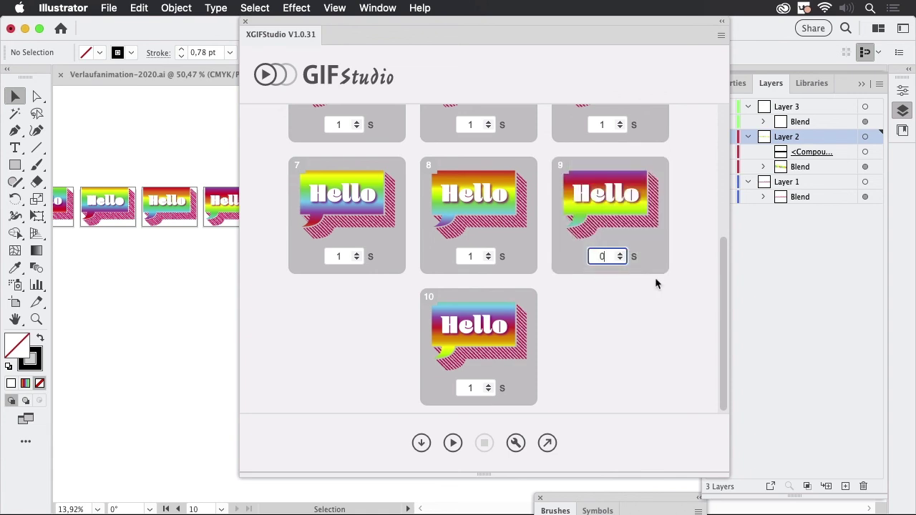
text(0,2)
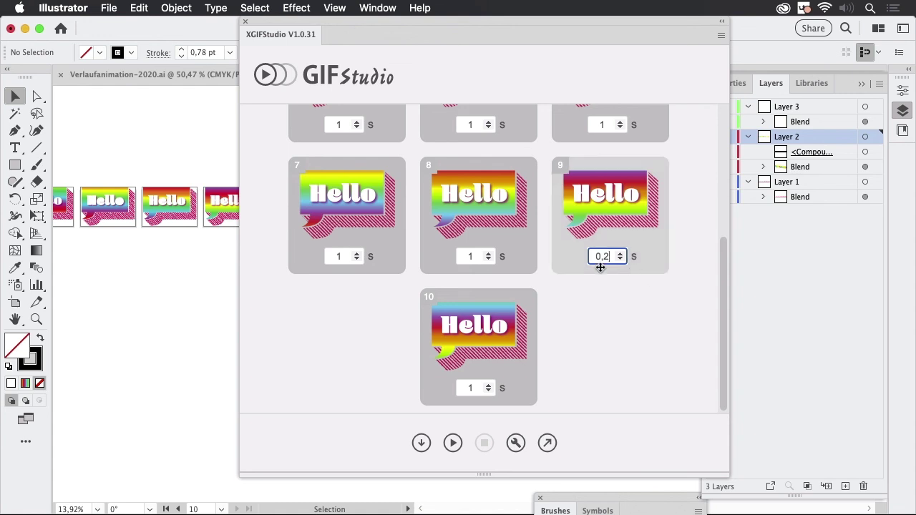
key(Return)
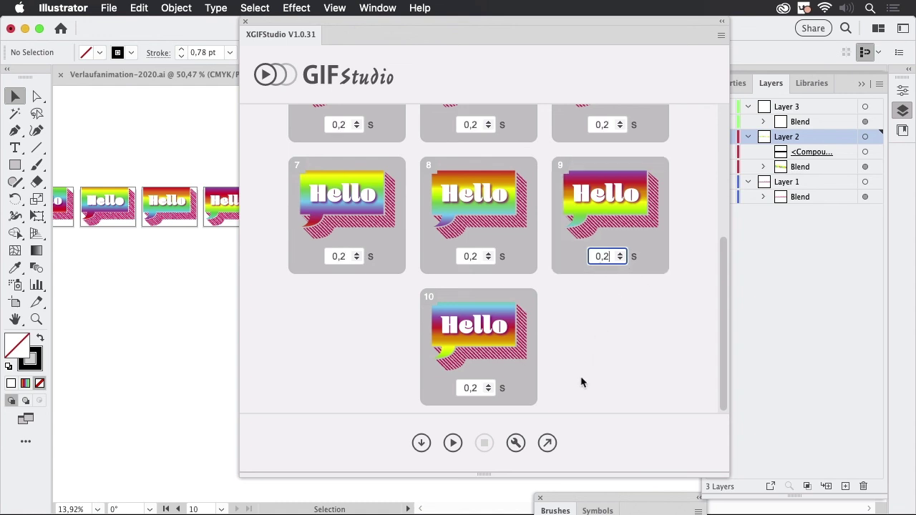
click(453, 442)
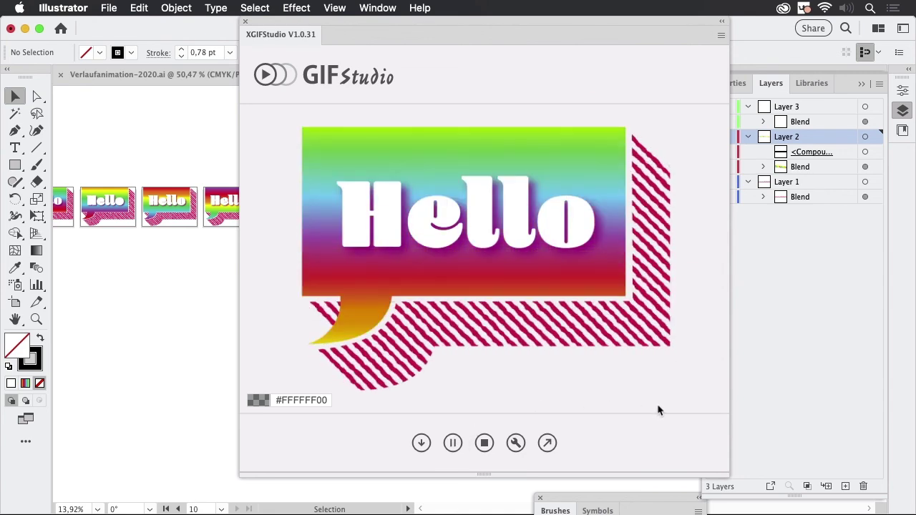
Export the animation as Untitled-1.gif to the Desktop and close GIFStudio.
click(548, 443)
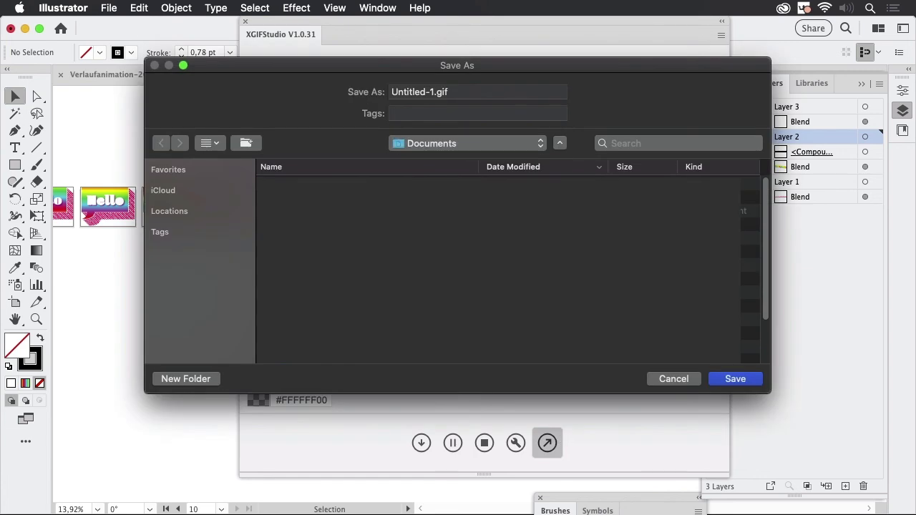
click(742, 378)
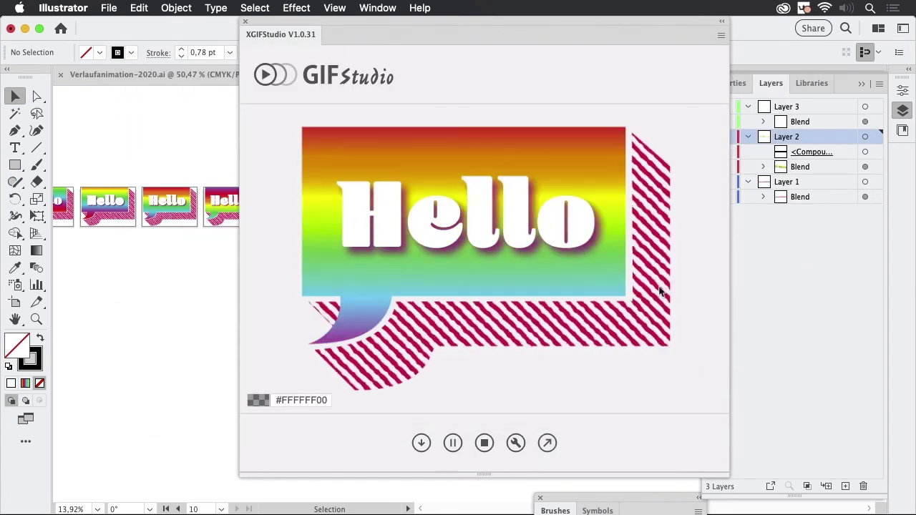
click(246, 22)
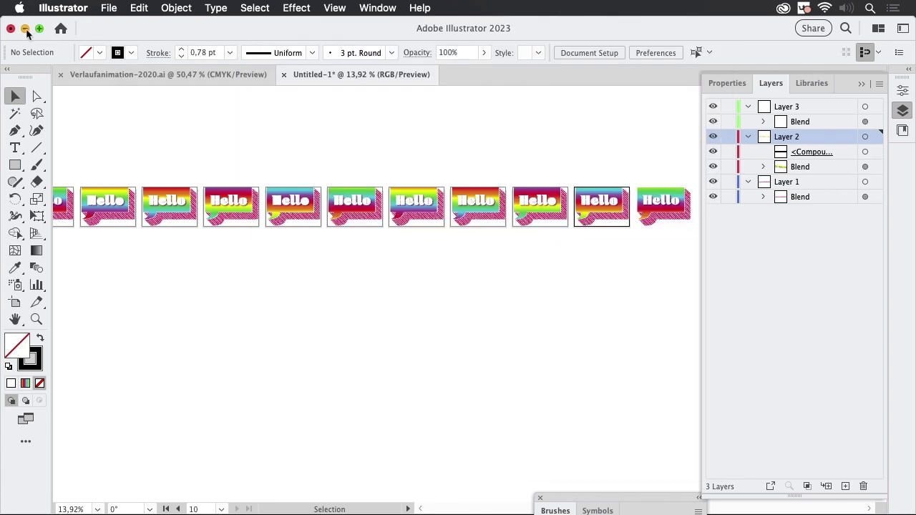